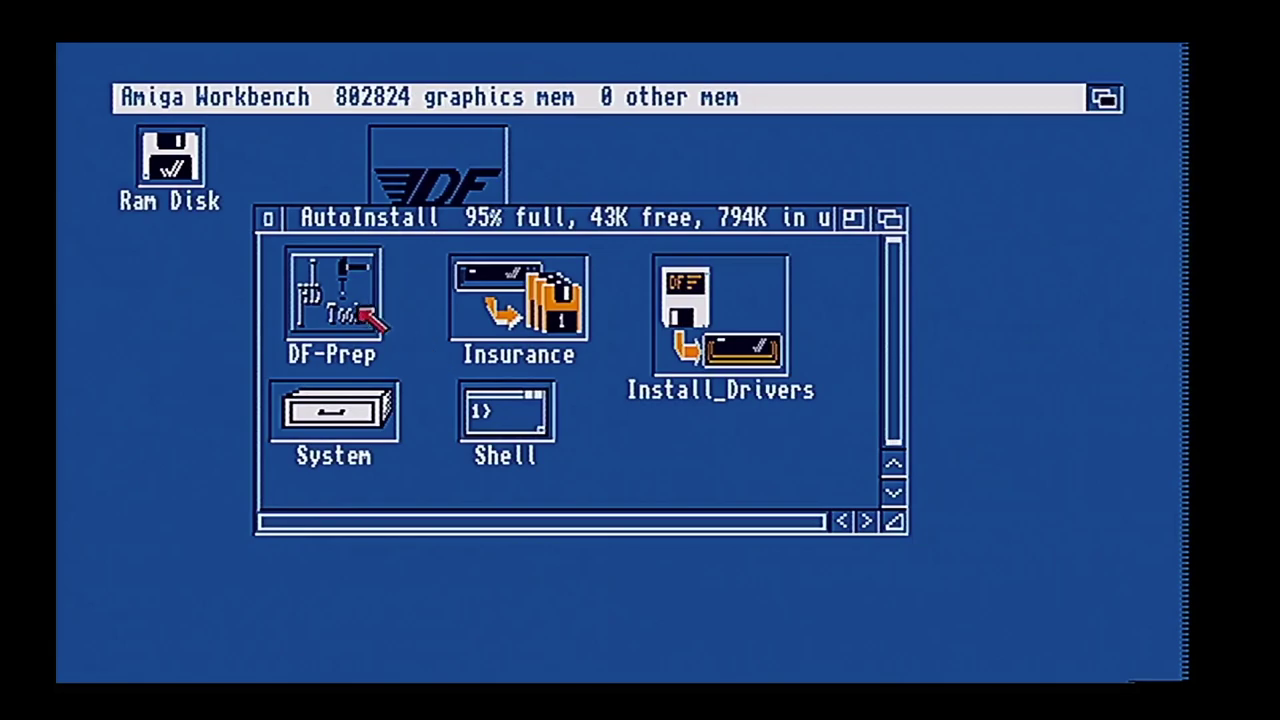
Step: Launch DF-Prep and close the AutoInstall window, leaving the SEAGATE ST157N listed on SCSI Unit 00
double_click(295, 255)
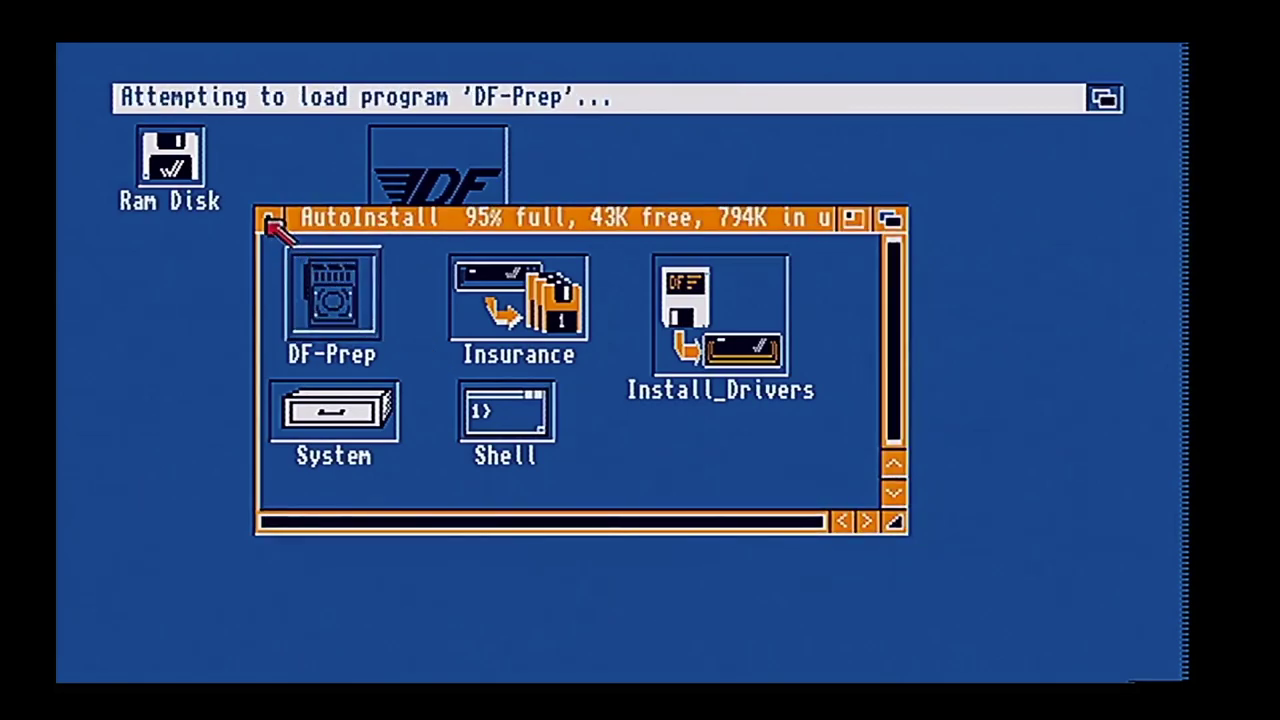
left_click(268, 219)
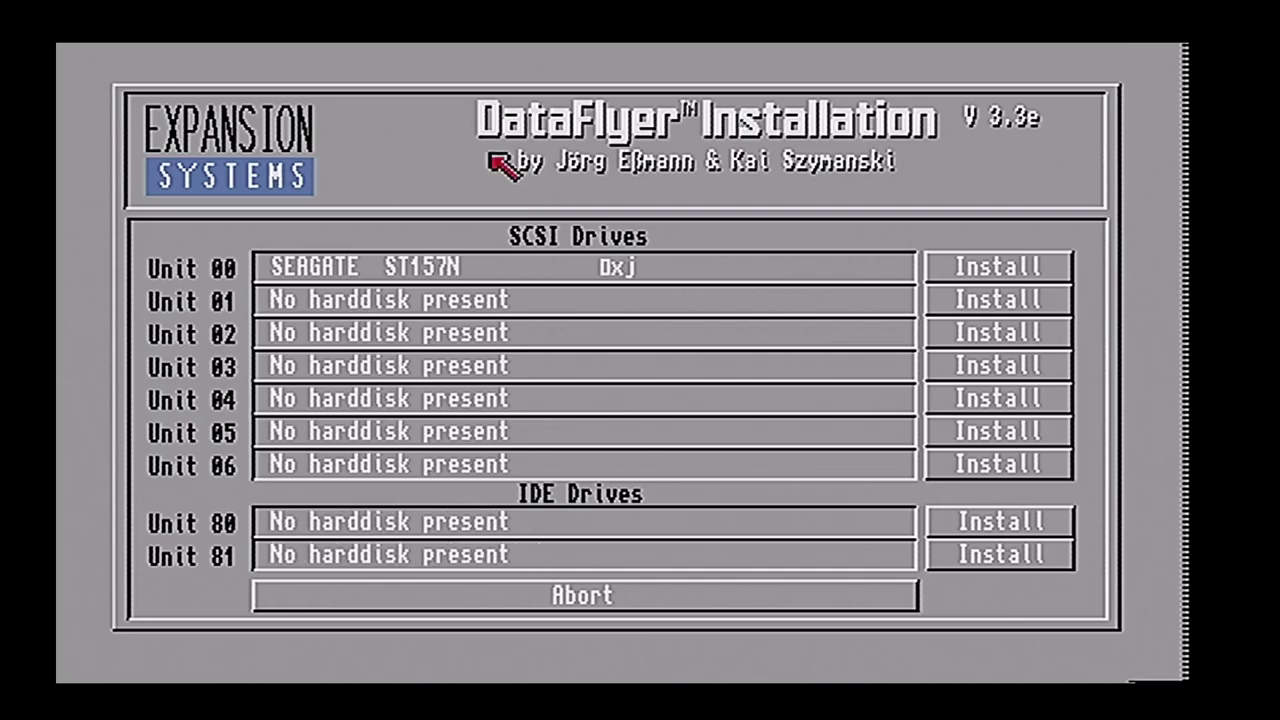
Step: Choose manual rather than automatic installation for the Unit 00 SEAGATE drive, dismissing the help text
left_click(963, 274)
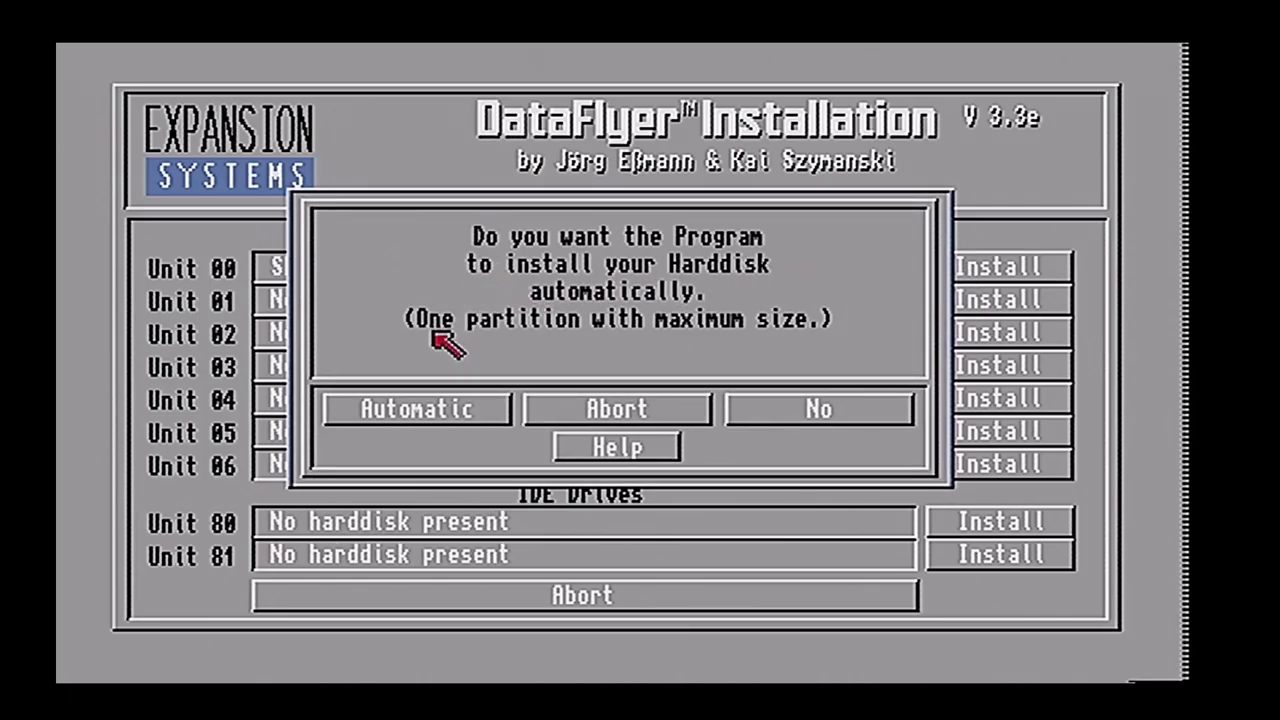
left_click(776, 422)
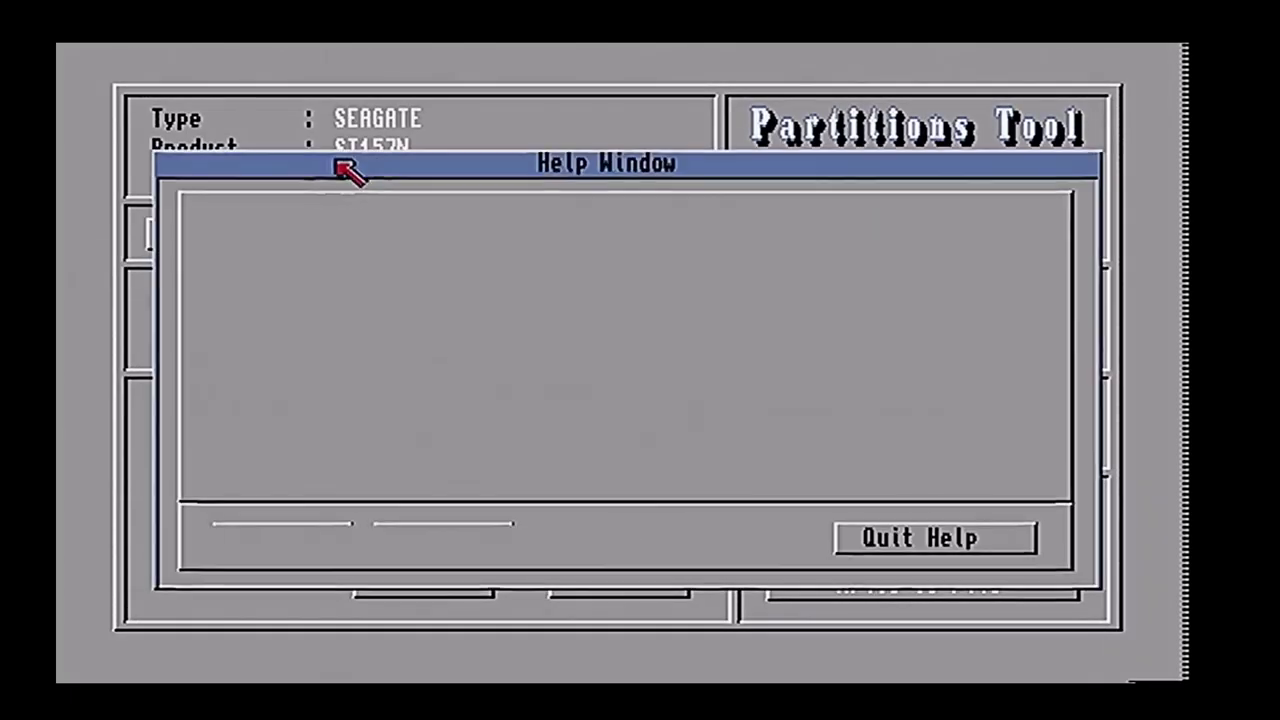
left_click(905, 540)
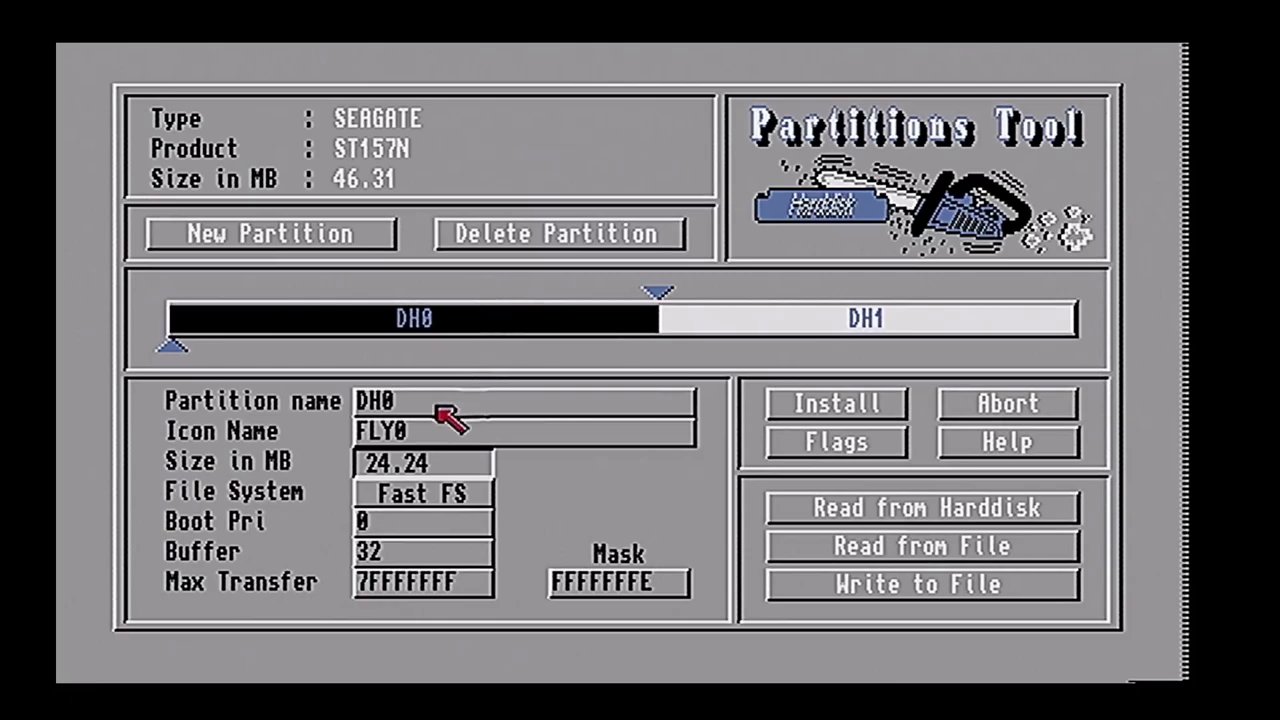
Step: Name the icon DH0, delete DH1 so DH0 fills 44.60 MB, set buffers to 30, and install
left_click(462, 436)
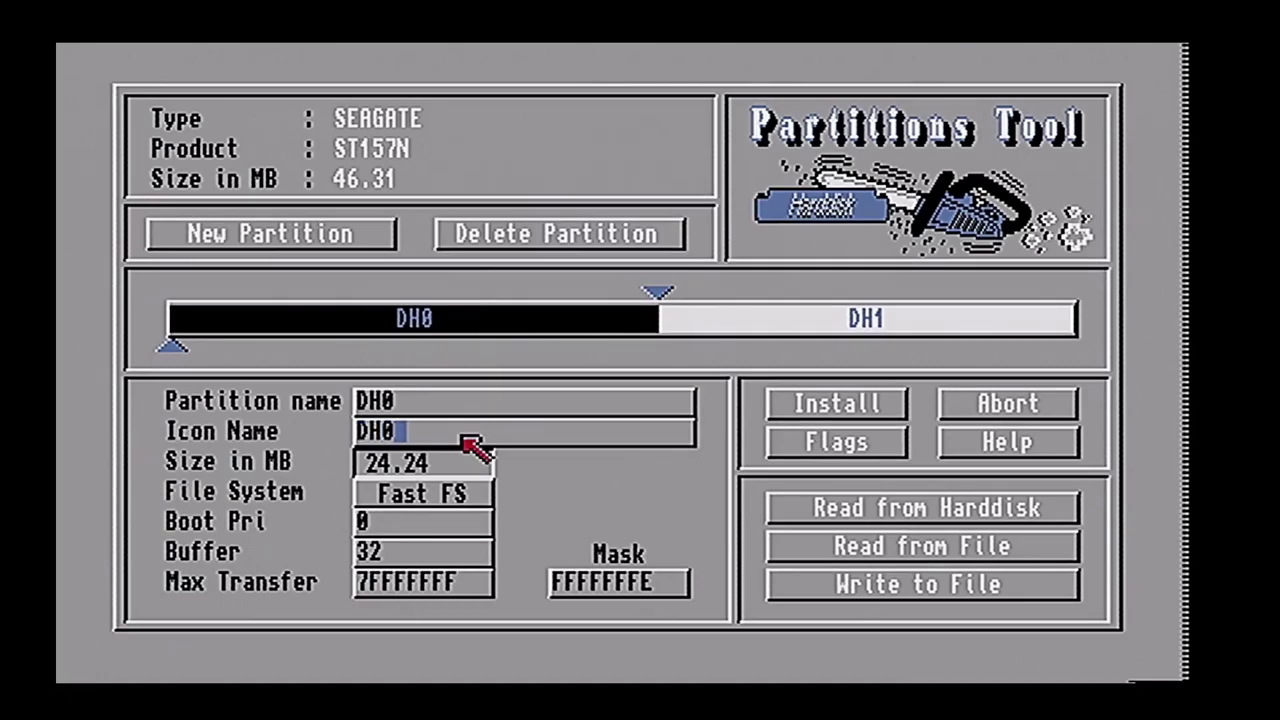
left_click(728, 325)
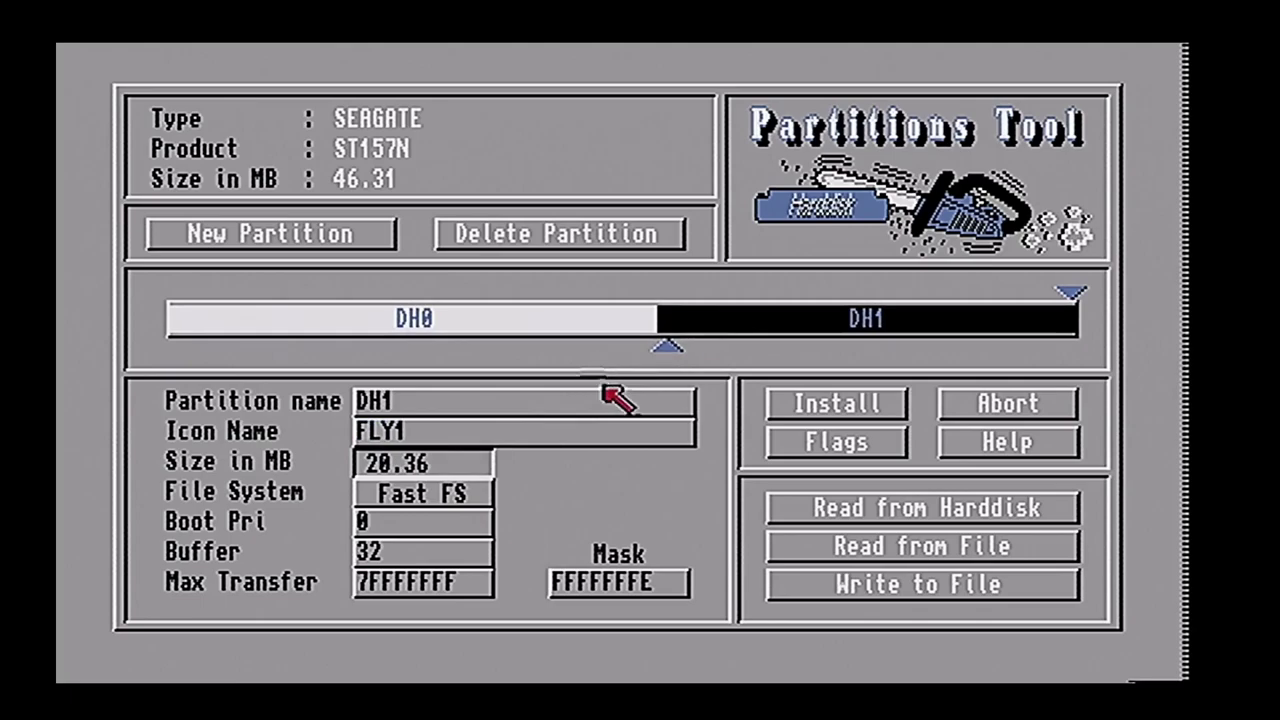
left_click(558, 244)
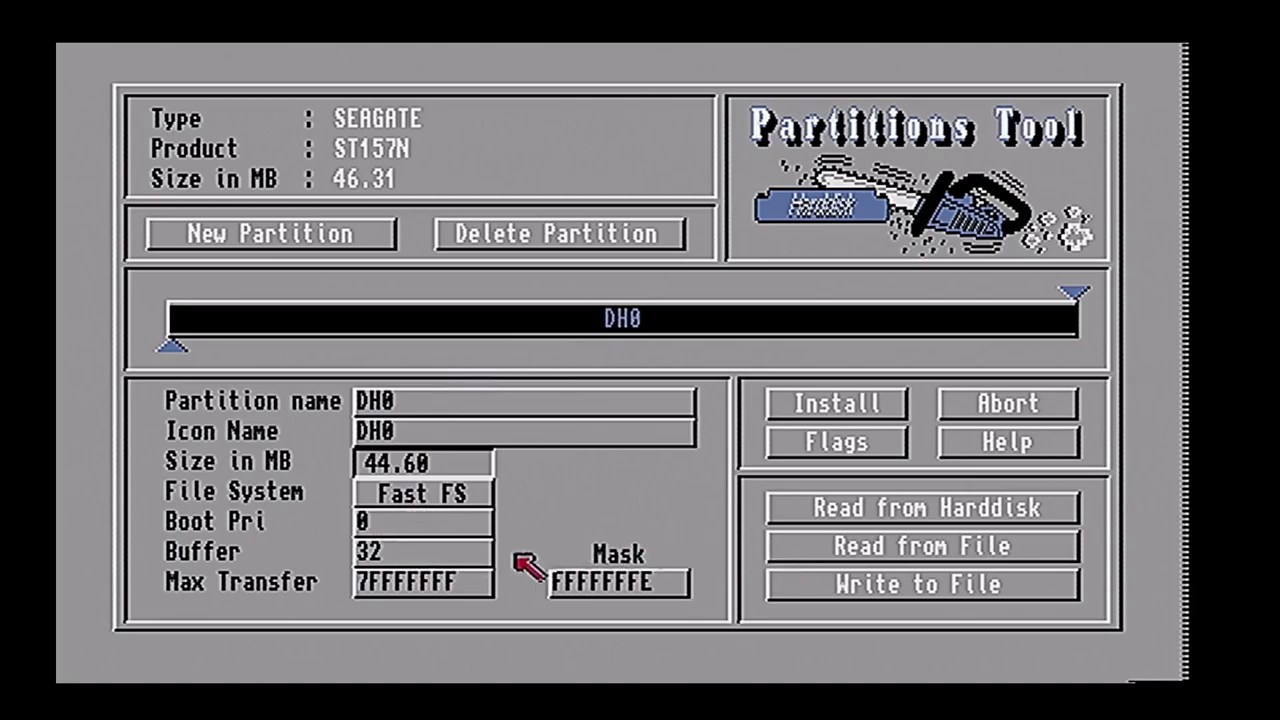
left_click(451, 554)
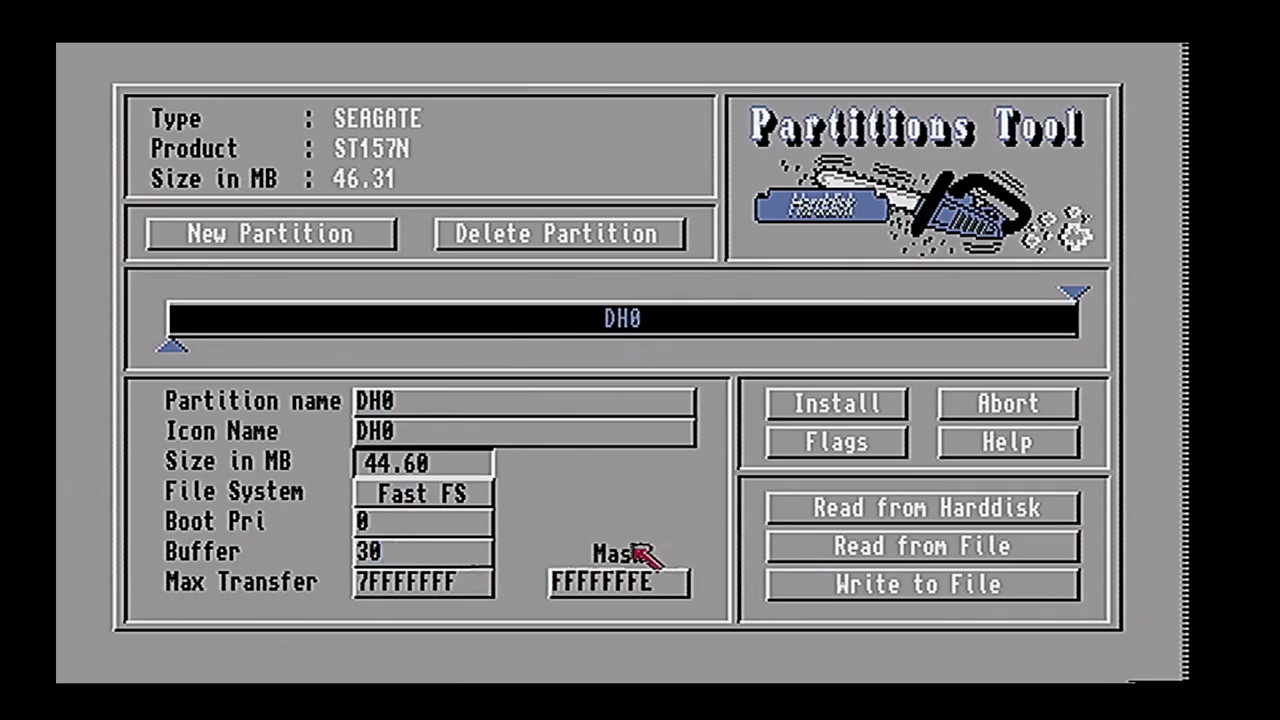
left_click(846, 410)
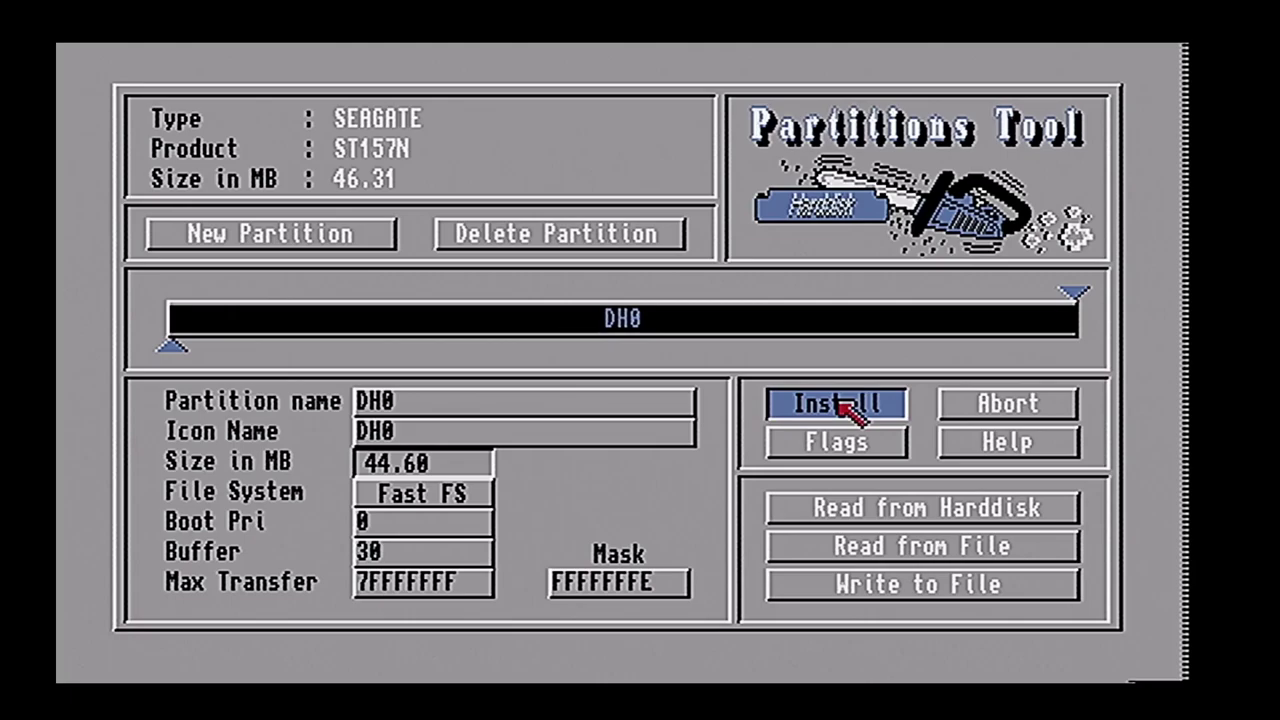
Step: Accept the data-loss warning and choose Fullinstall with a low-level format of the drive
left_click(477, 417)
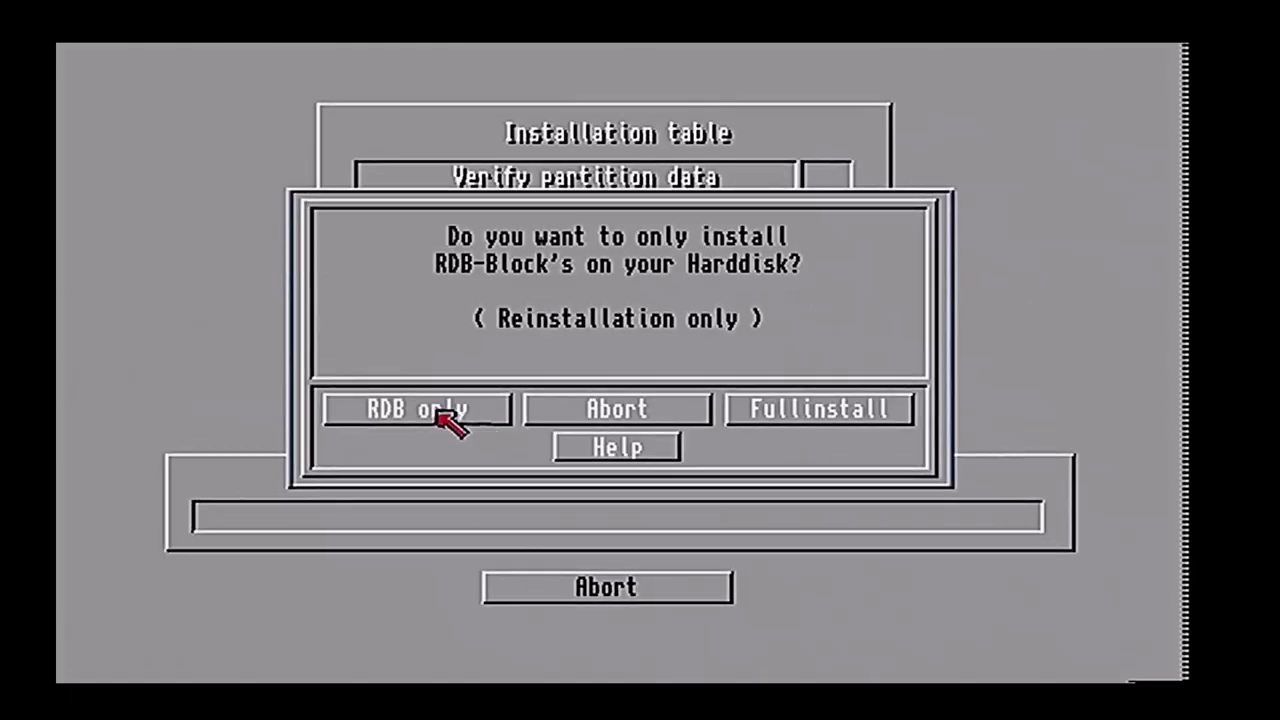
left_click(805, 410)
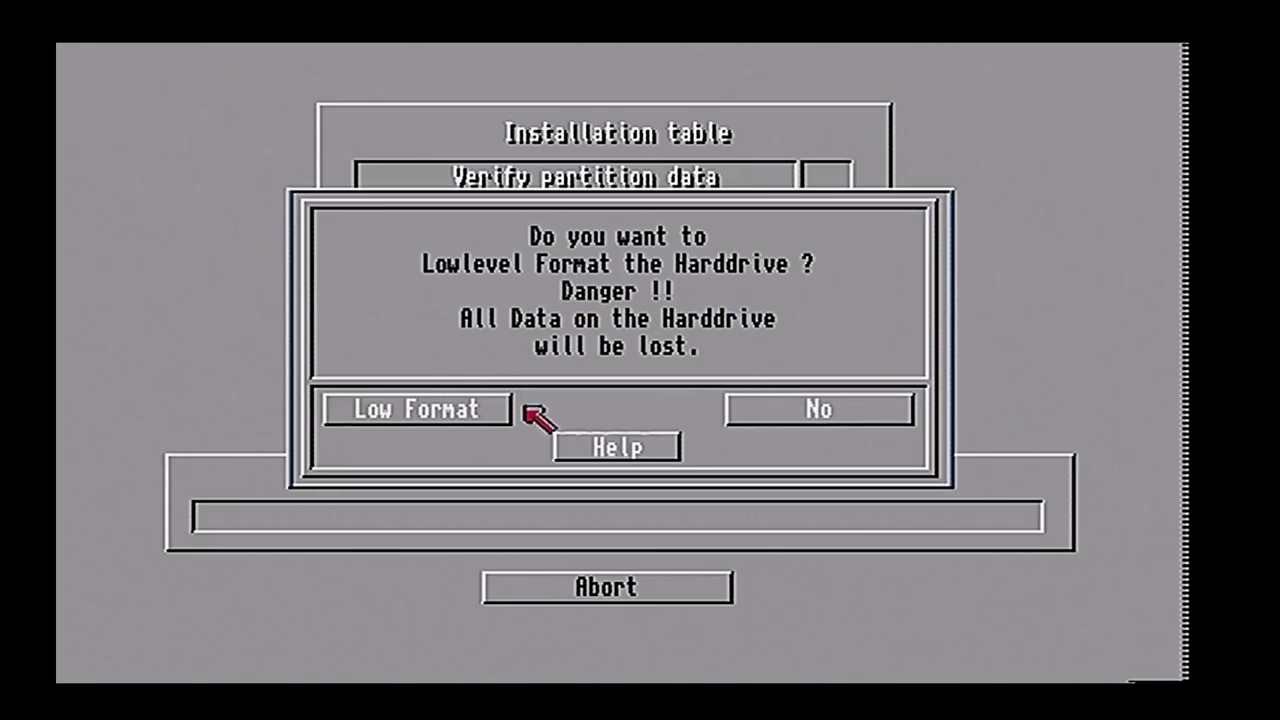
left_click(470, 411)
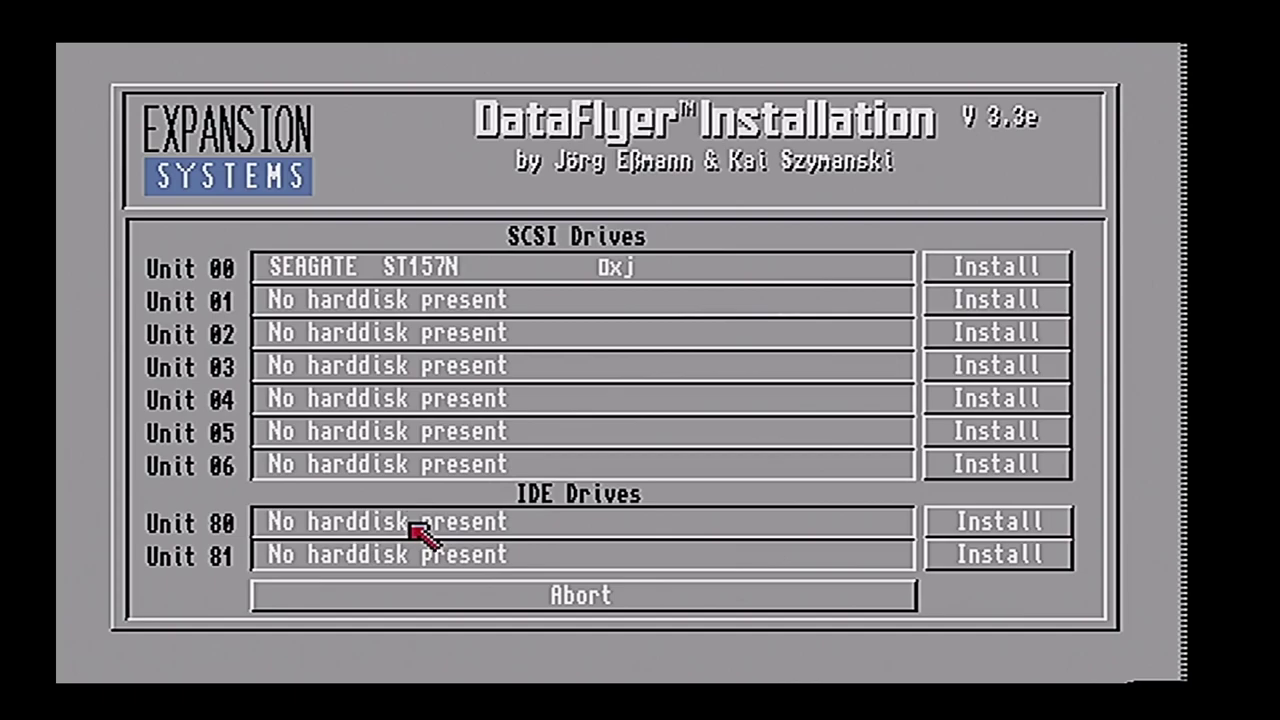
Step: Reopen manual installation for Unit 00 and install the single 44.60 MB Fast FS DH0 layout
left_click(975, 268)
left_click(772, 410)
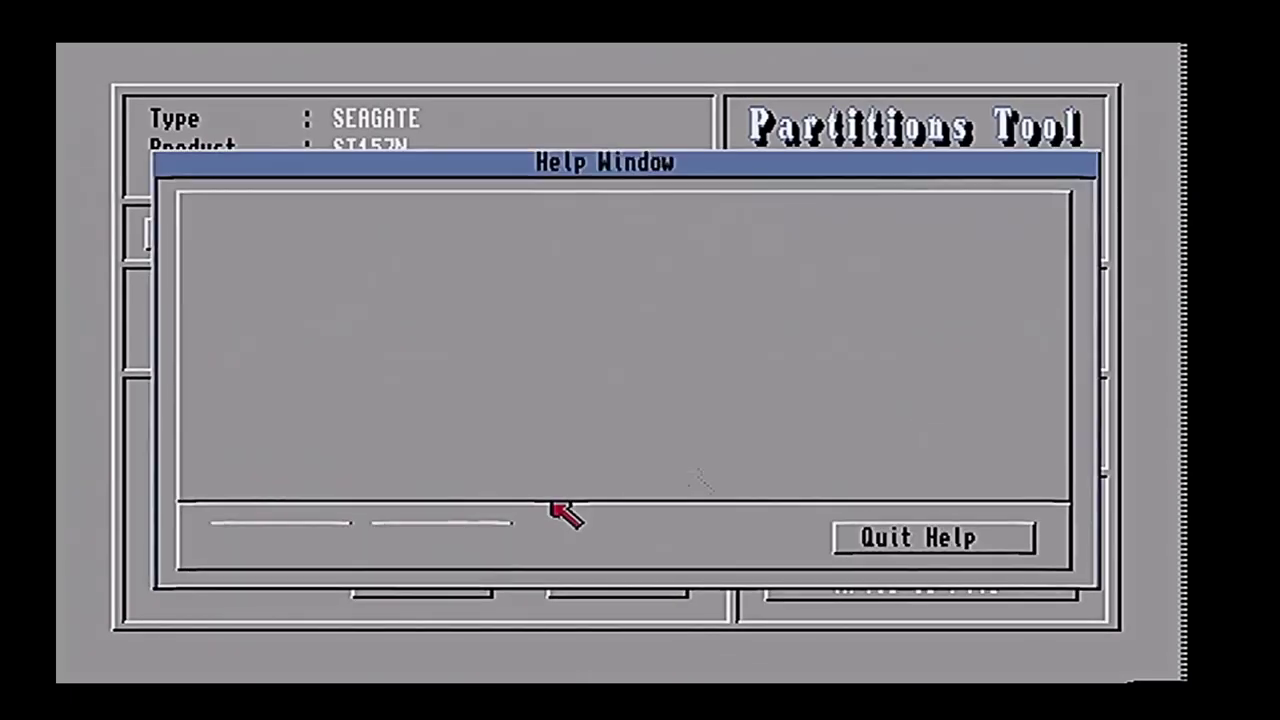
left_click(886, 548)
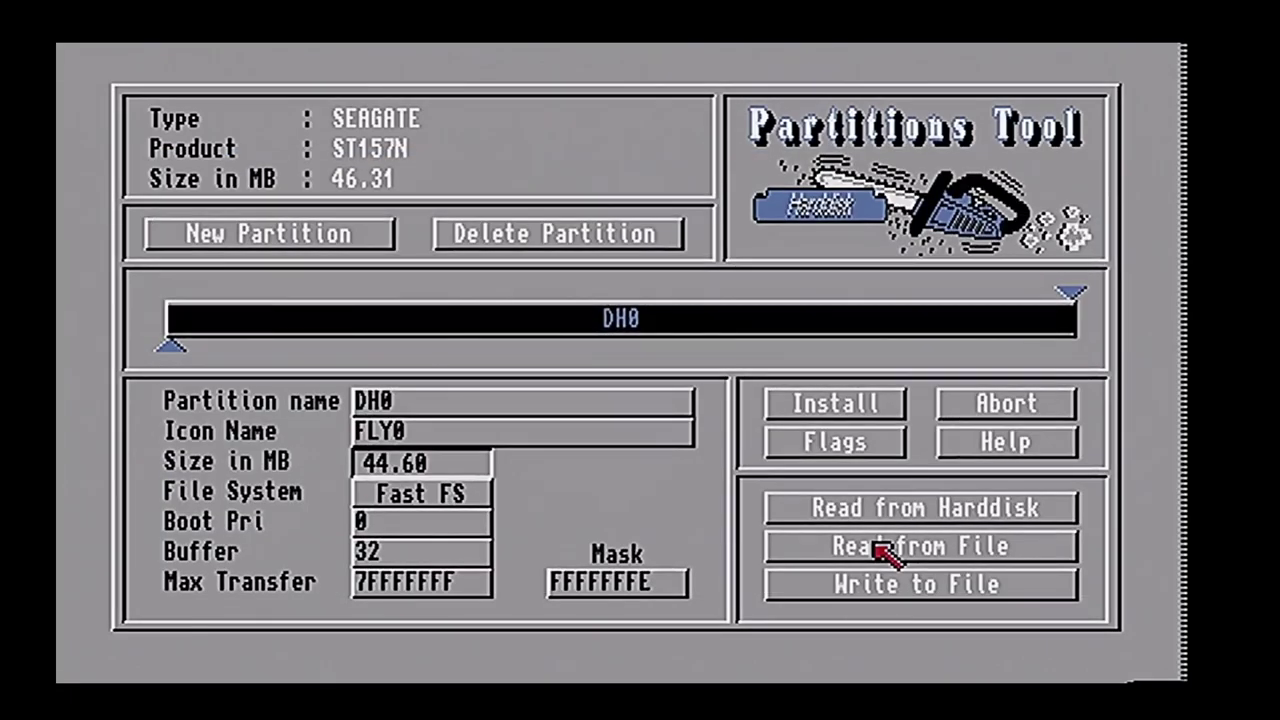
left_click(848, 408)
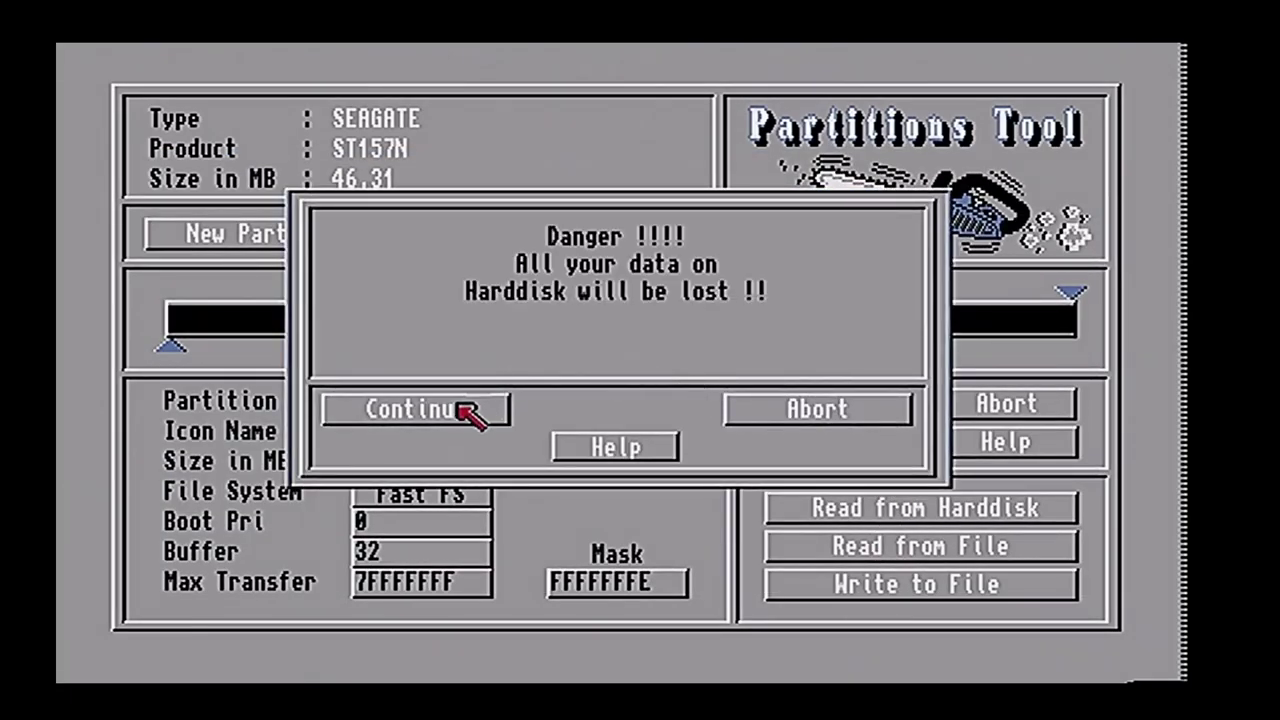
Step: Accept the warning, choose Fullinstall without low-level formatting, then confirm formatting DH0
left_click(466, 412)
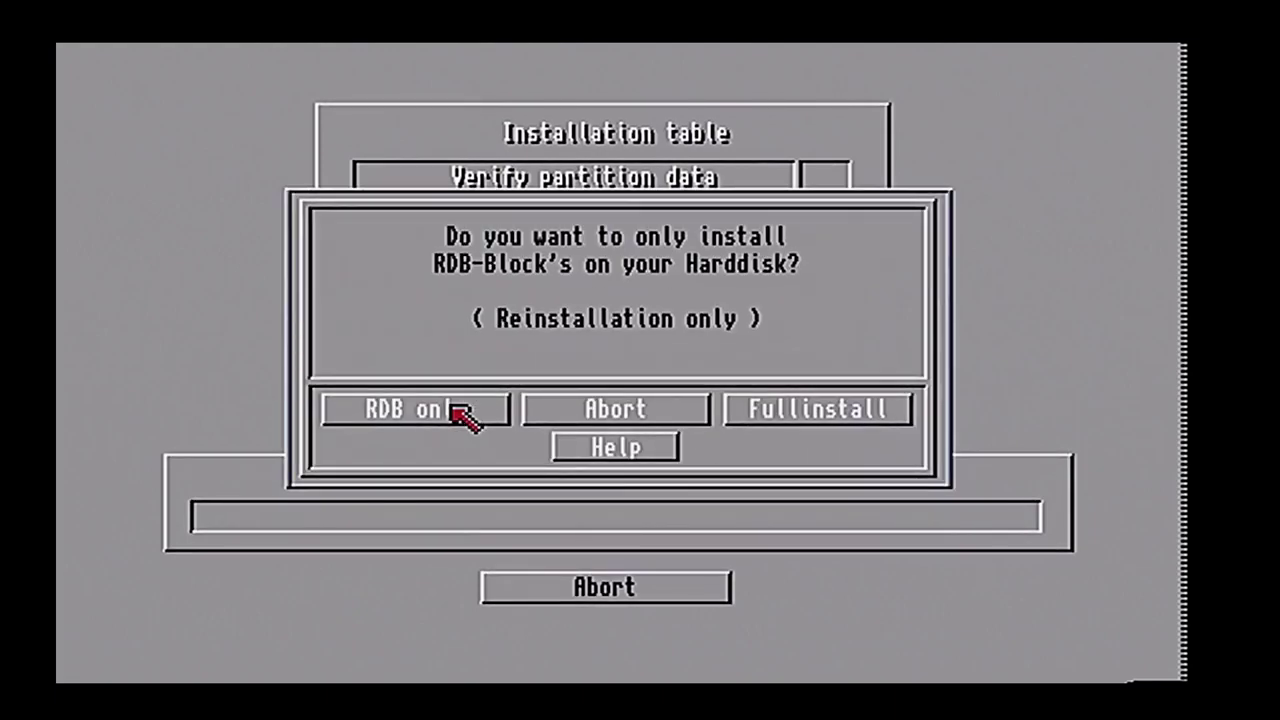
left_click(818, 410)
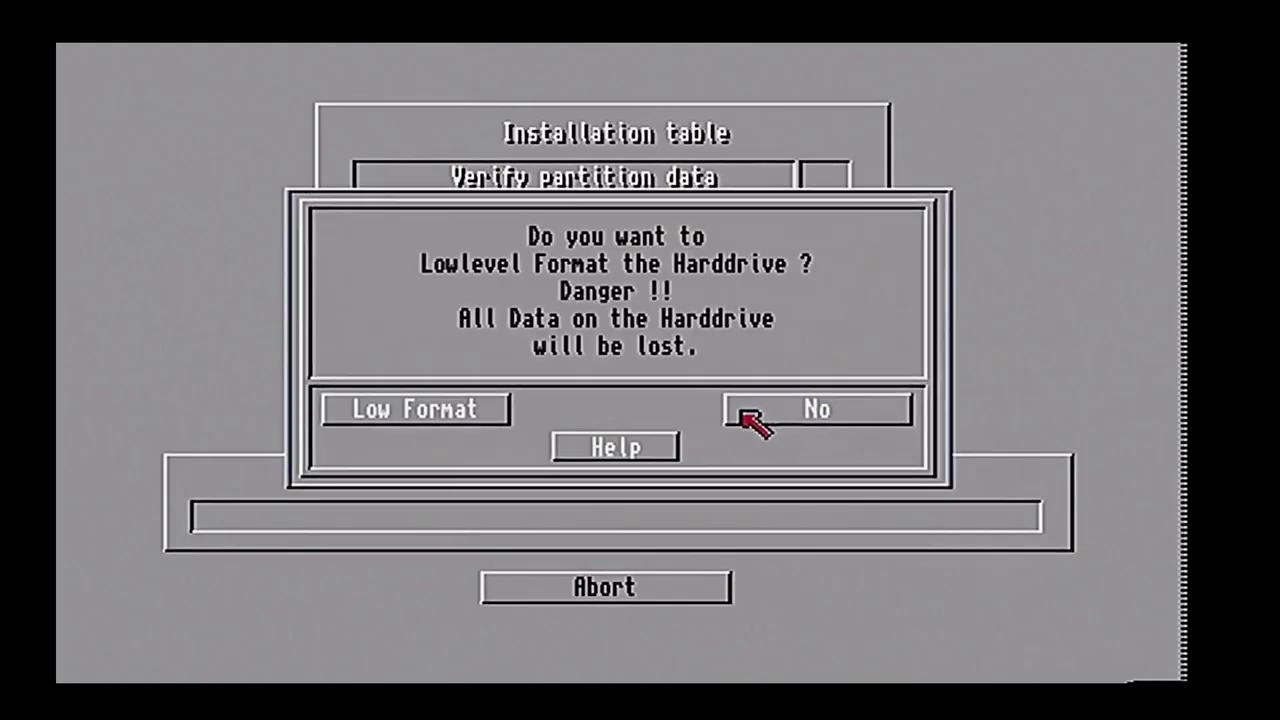
left_click(752, 420)
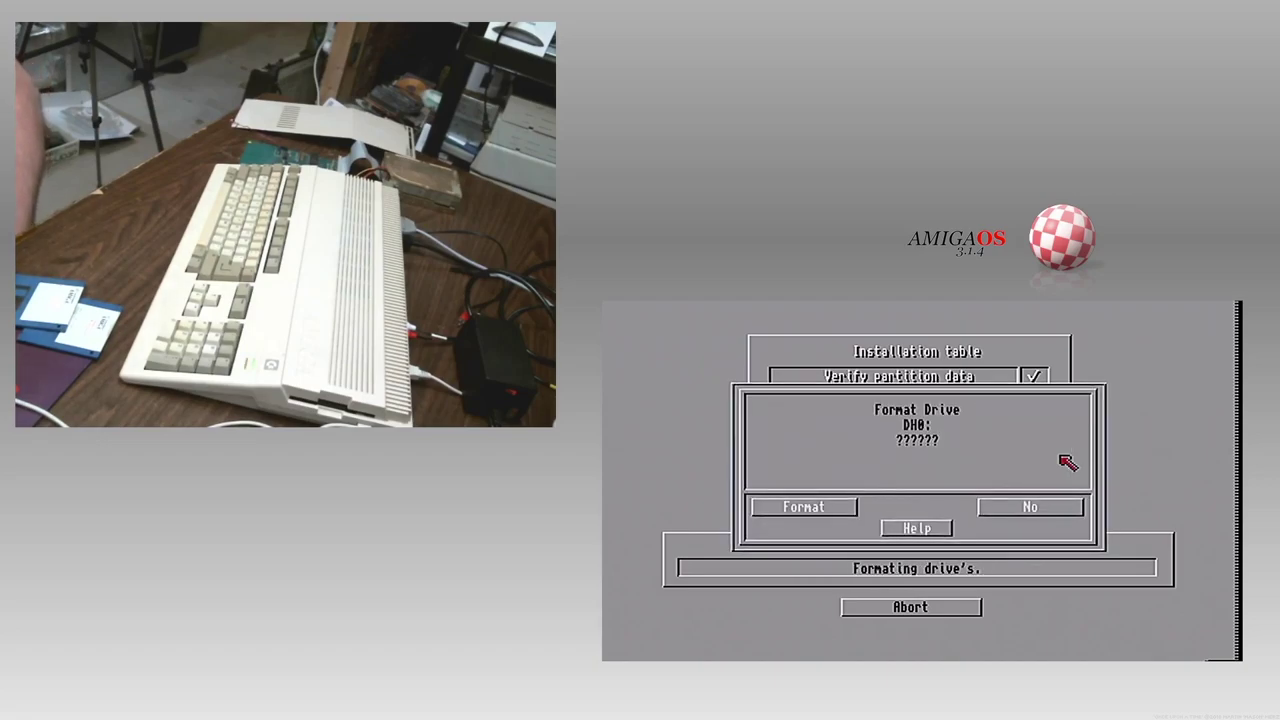
left_click(848, 507)
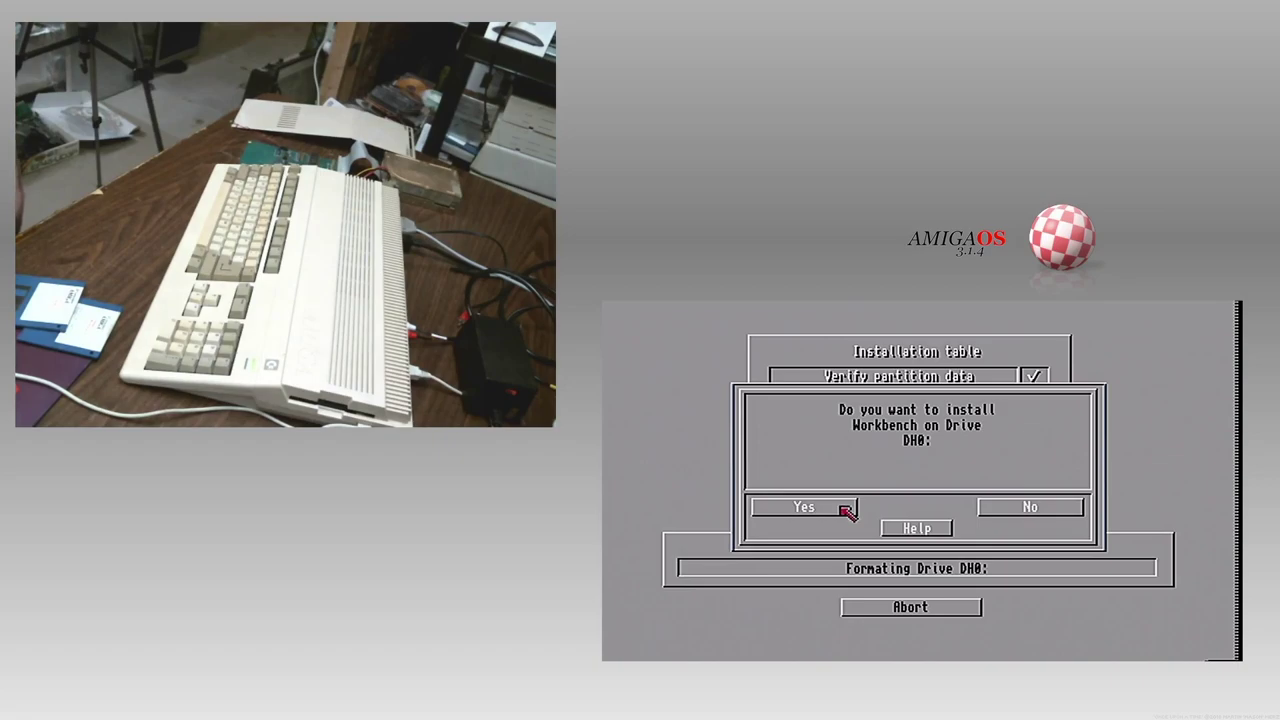
Step: Agree to install Workbench on DH0 and continue with the Workbench disk in DF0:
left_click(846, 511)
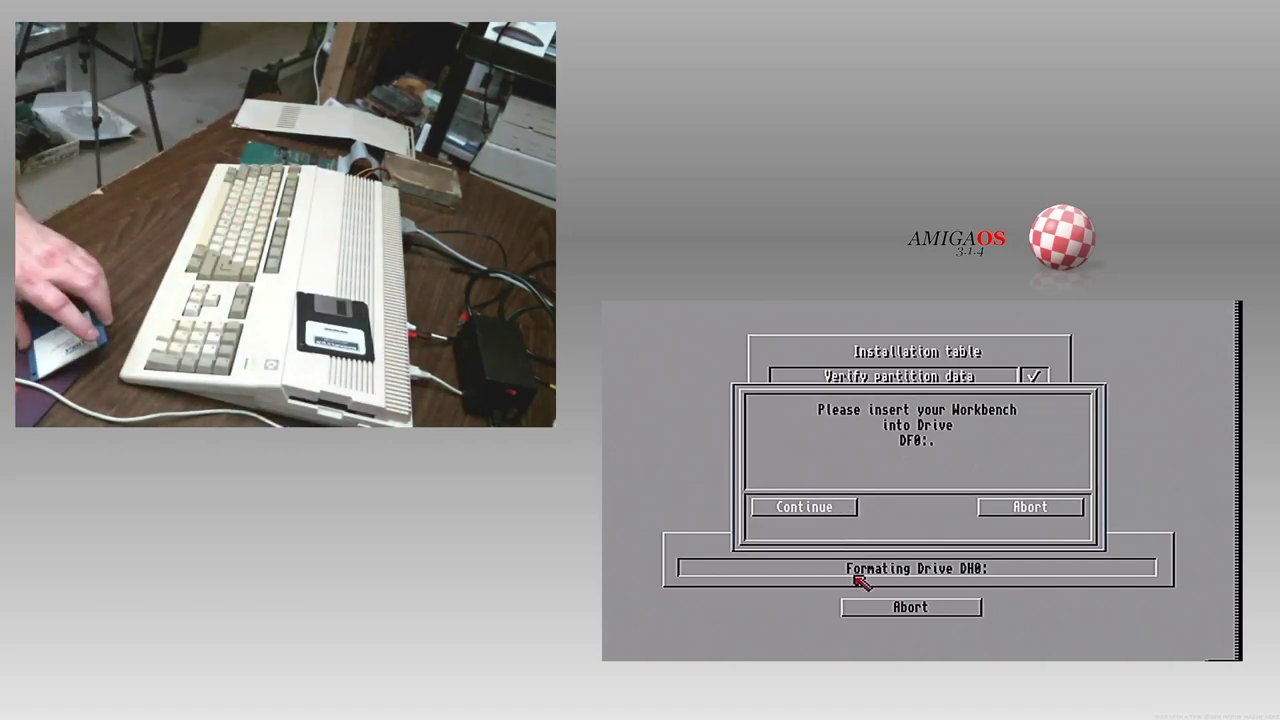
left_click(829, 511)
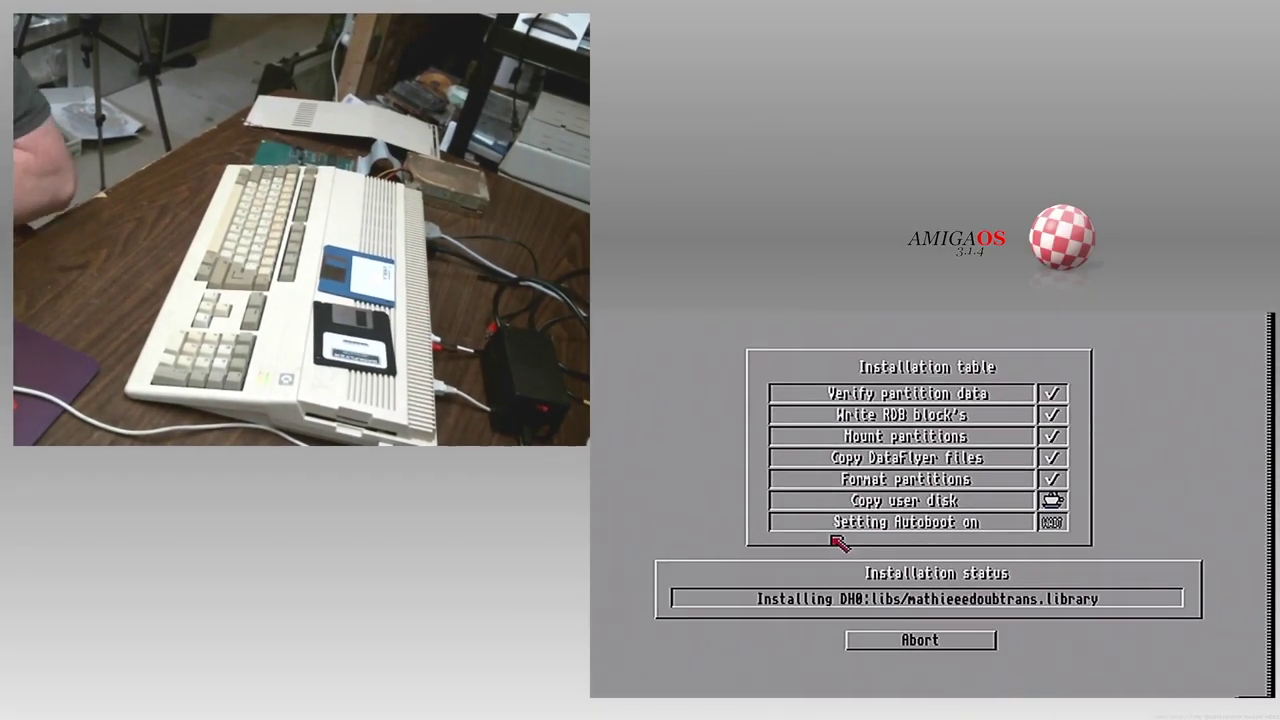
Step: Retry with the AutoInstall disk reinserted so the installation finishes and the Amiga reboots
left_click(675, 452)
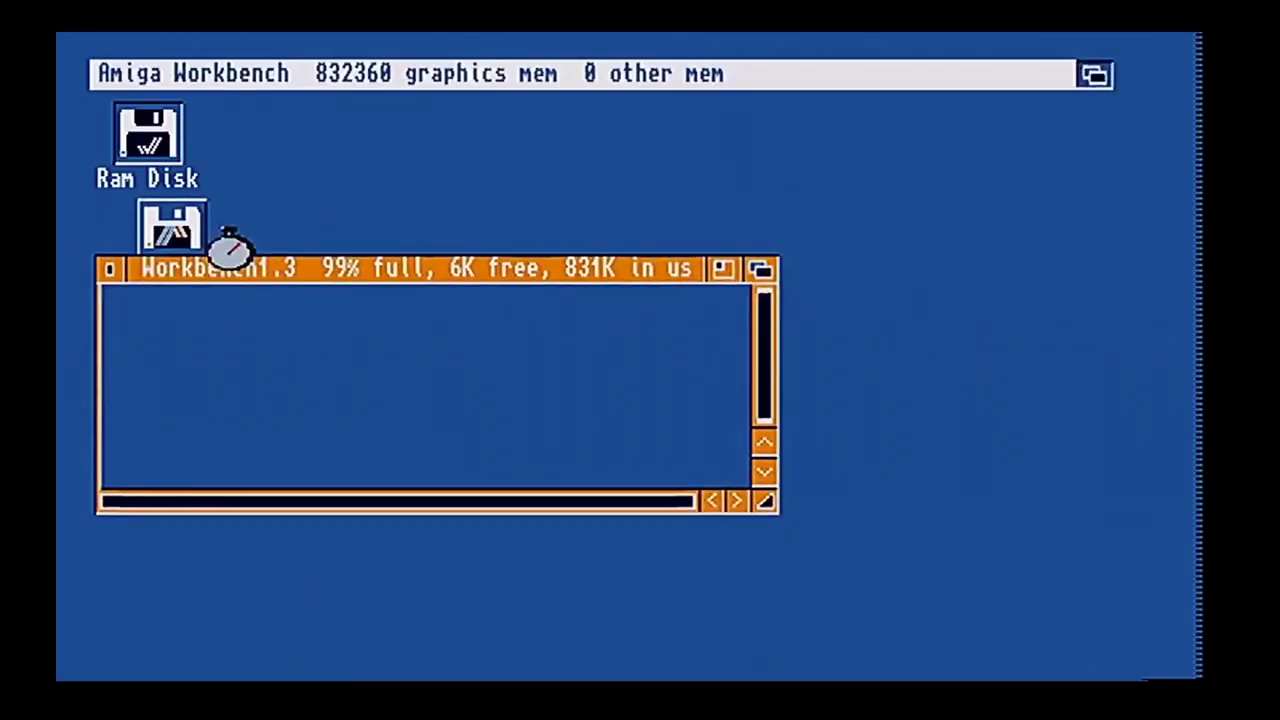
Step: Move the Workbench1.3 window right and have Say speak 'where is my hard drive'
left_click_drag(274, 290, 521, 262)
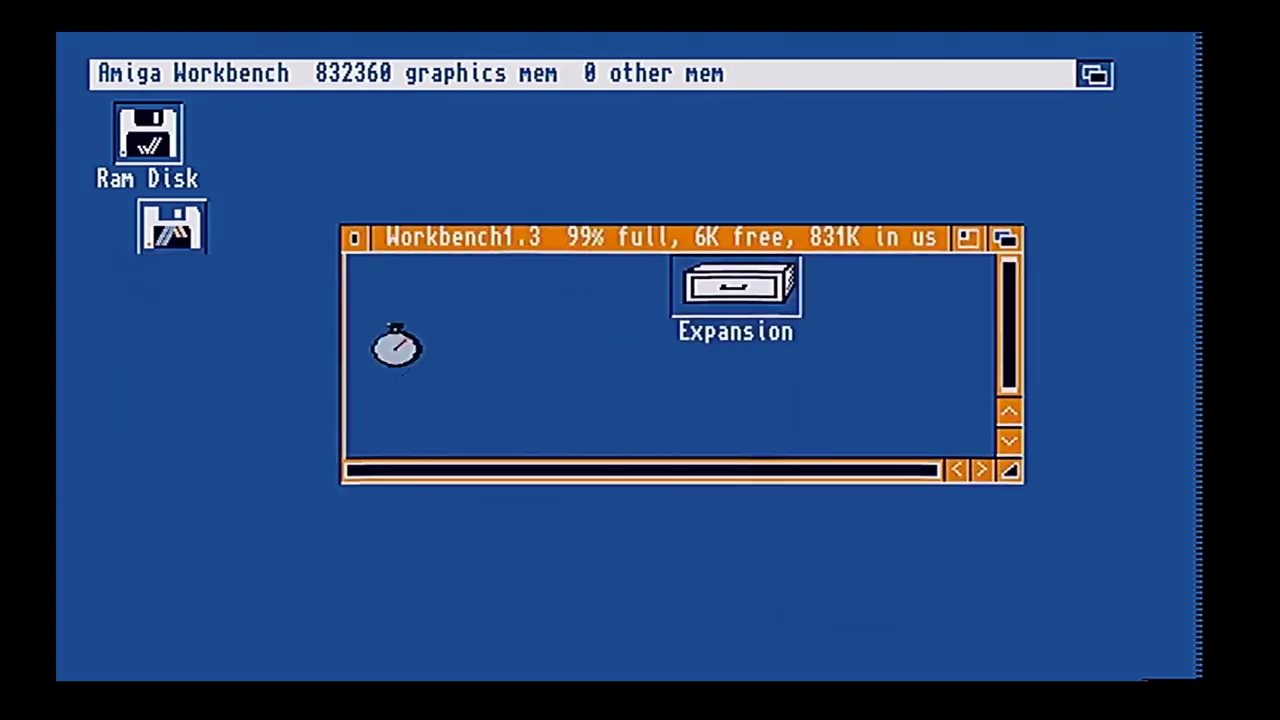
left_click(175, 449)
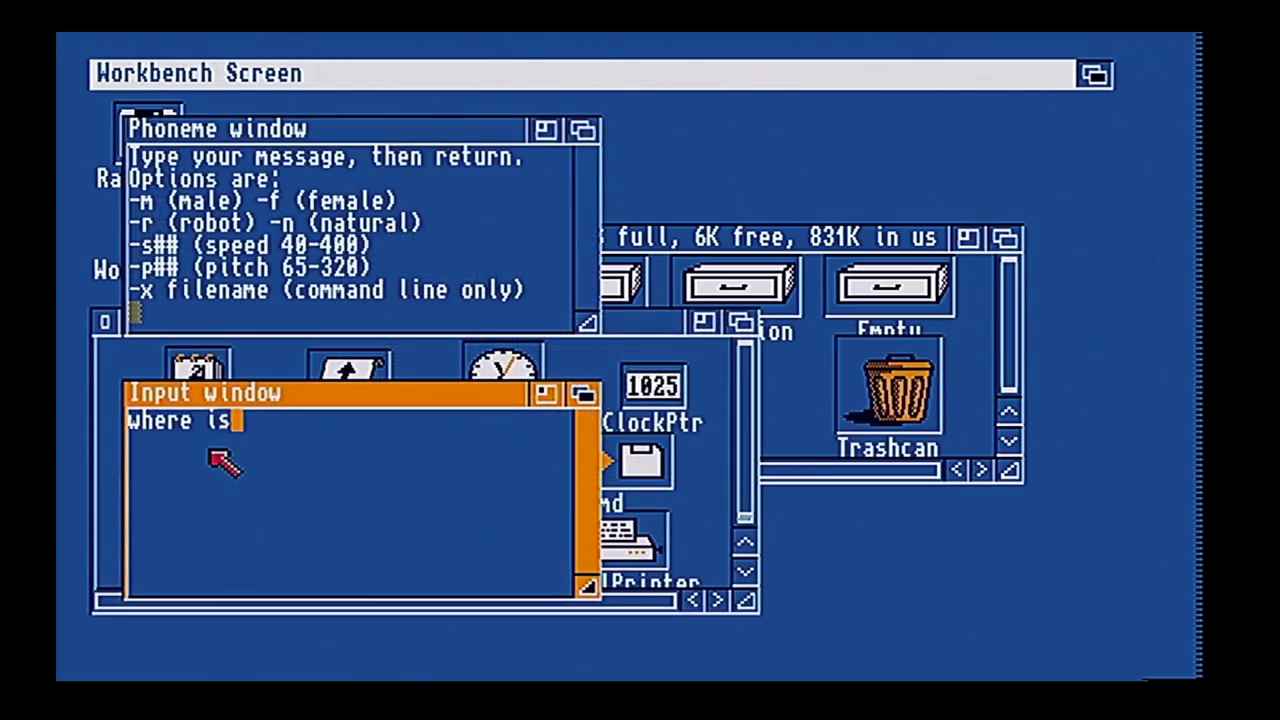
type("my hard drive")
key("Return")
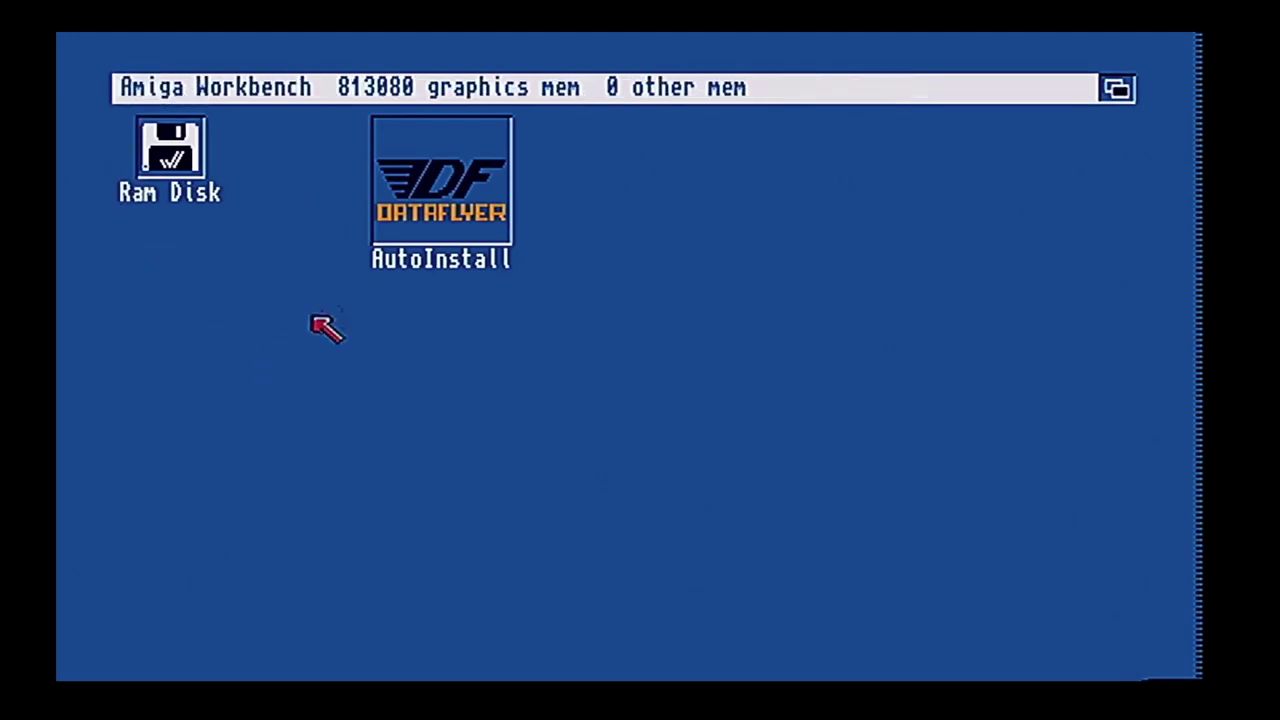
Step: Open the AutoInstall disk and run s:hdtools/hdtoolbox expsys.device to start HDToolBox
double_click(430, 205)
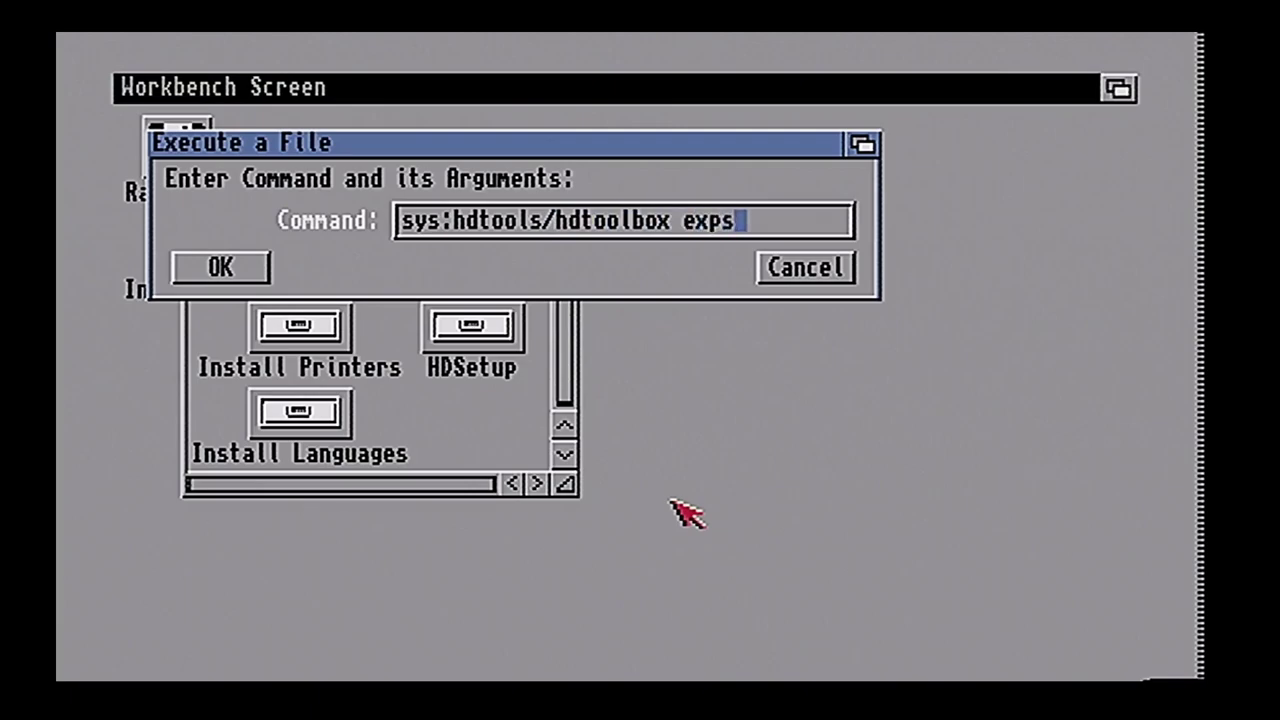
type("ice")
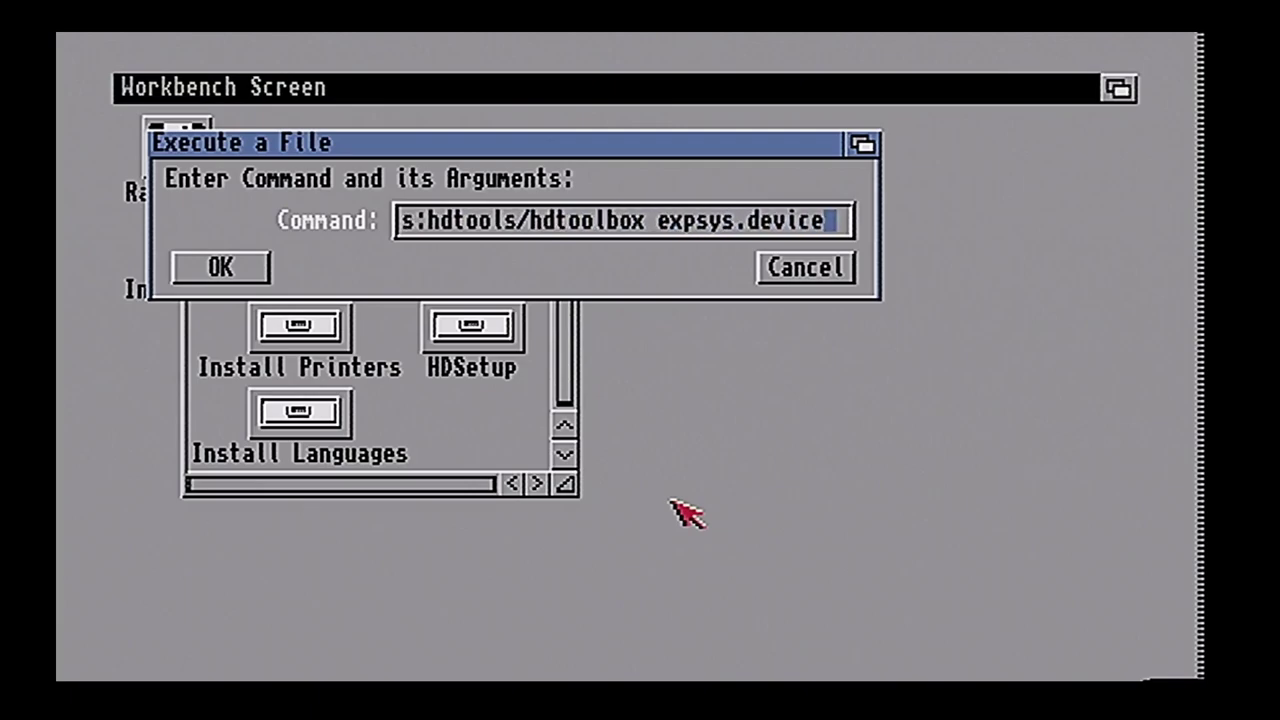
key("Return")
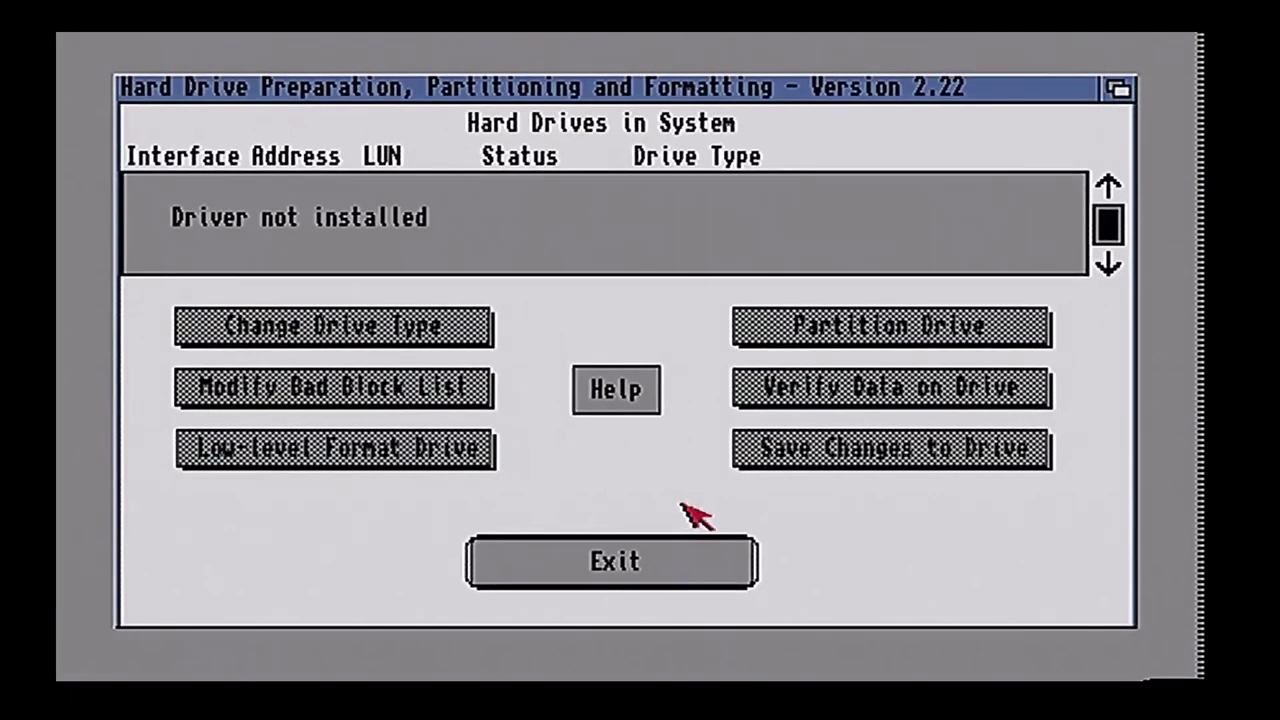
Step: Exit HDToolbox to return to the Workbench and the Install2.1 drawer
left_click(666, 550)
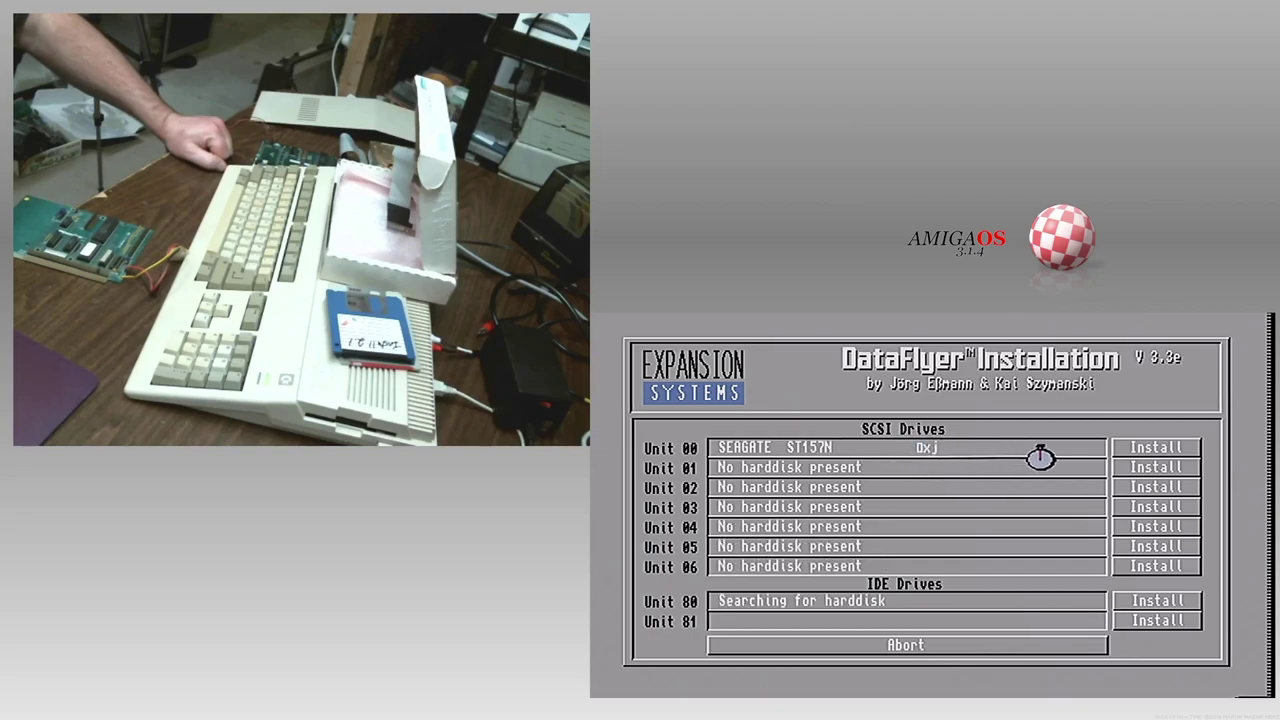
Step: Install the Seagate ST157N on unit 00 with its DH0 partition, then open the FLY0 drive window
left_click(1135, 447)
left_click(1064, 611)
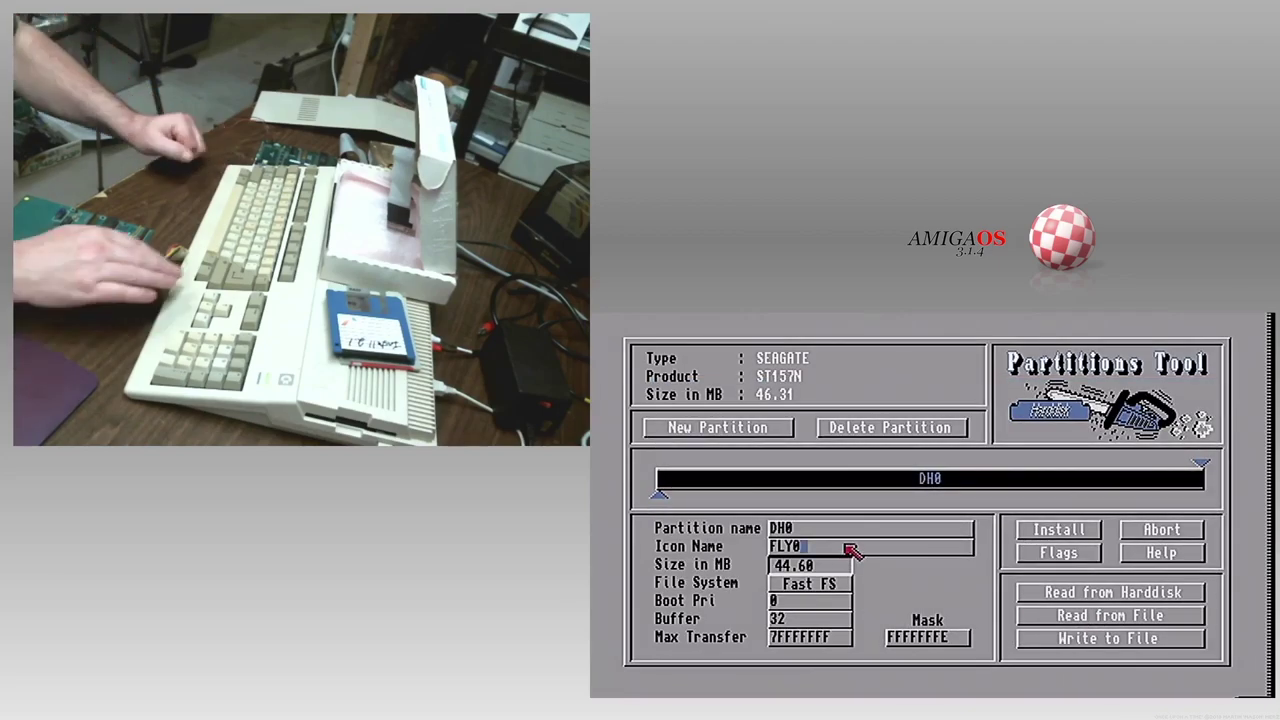
left_click(1063, 530)
left_click(895, 534)
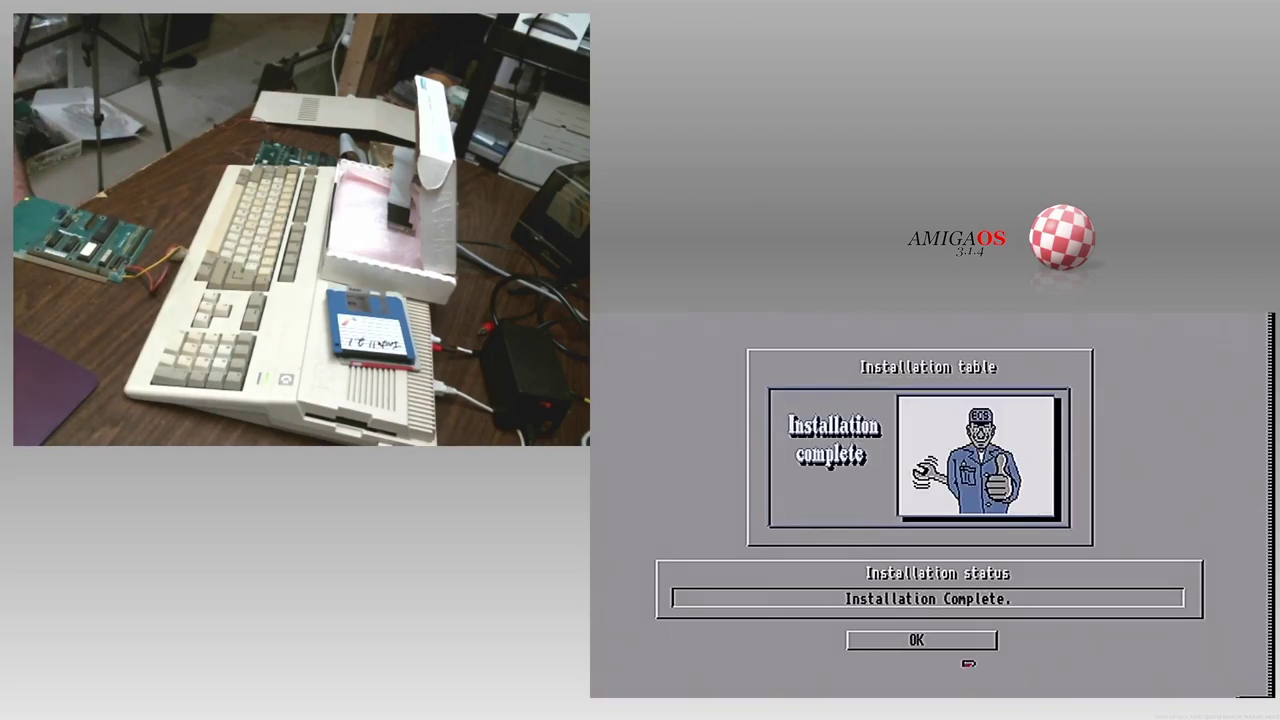
left_click(871, 637)
left_click(757, 371)
double_click(661, 495)
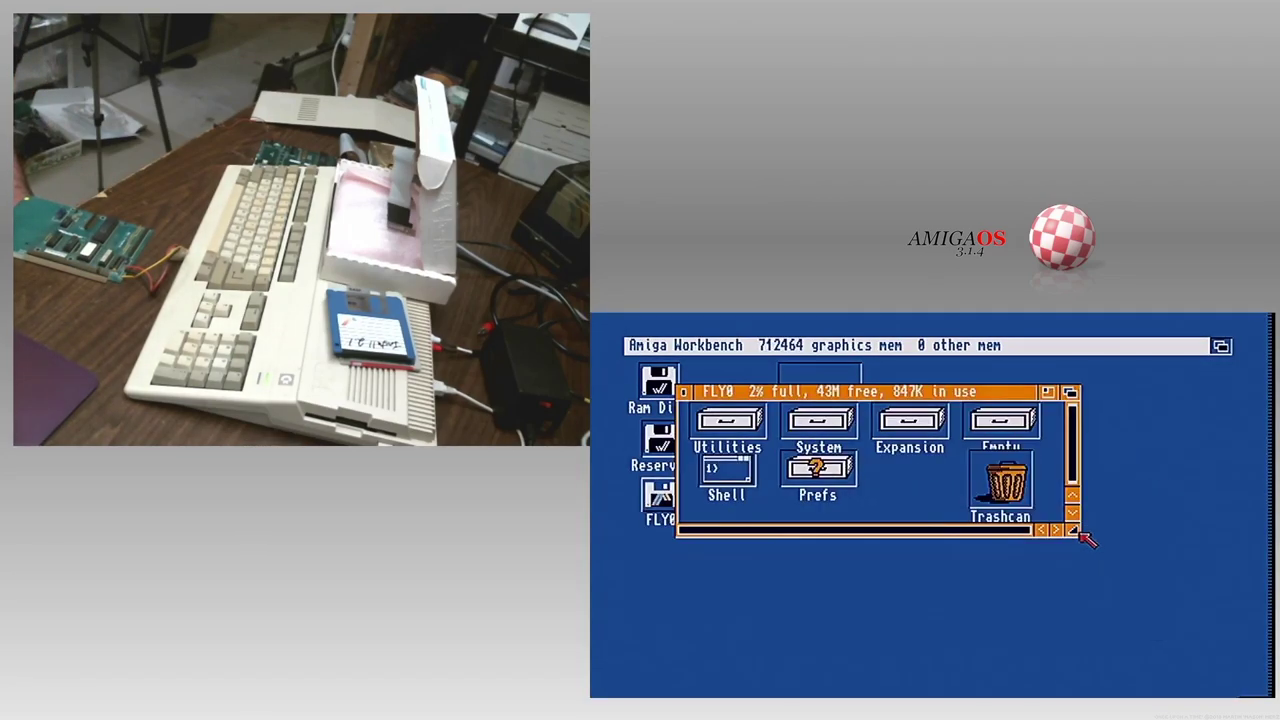
Step: Open a NewShell, change to fly0: and list the s directory
key("super+e")
type("newshell")
key("Return")
type("fly0:")
key("Return")
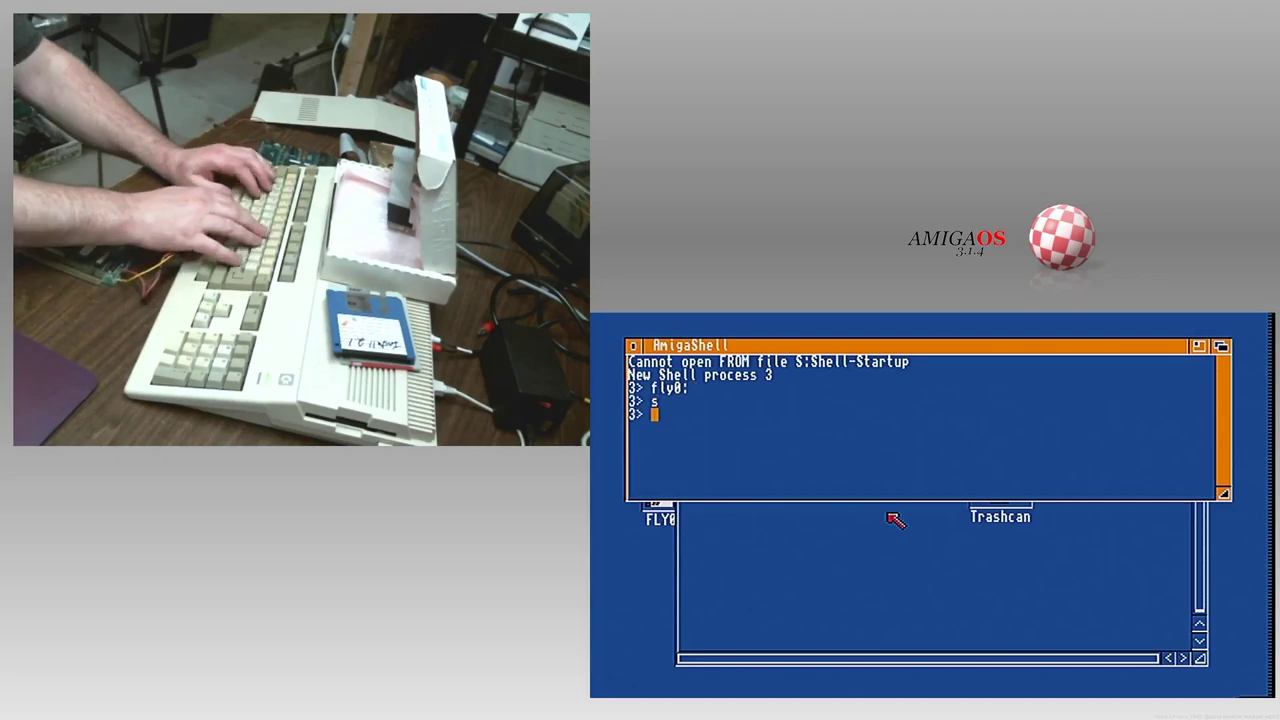
type("list s")
key("Return")
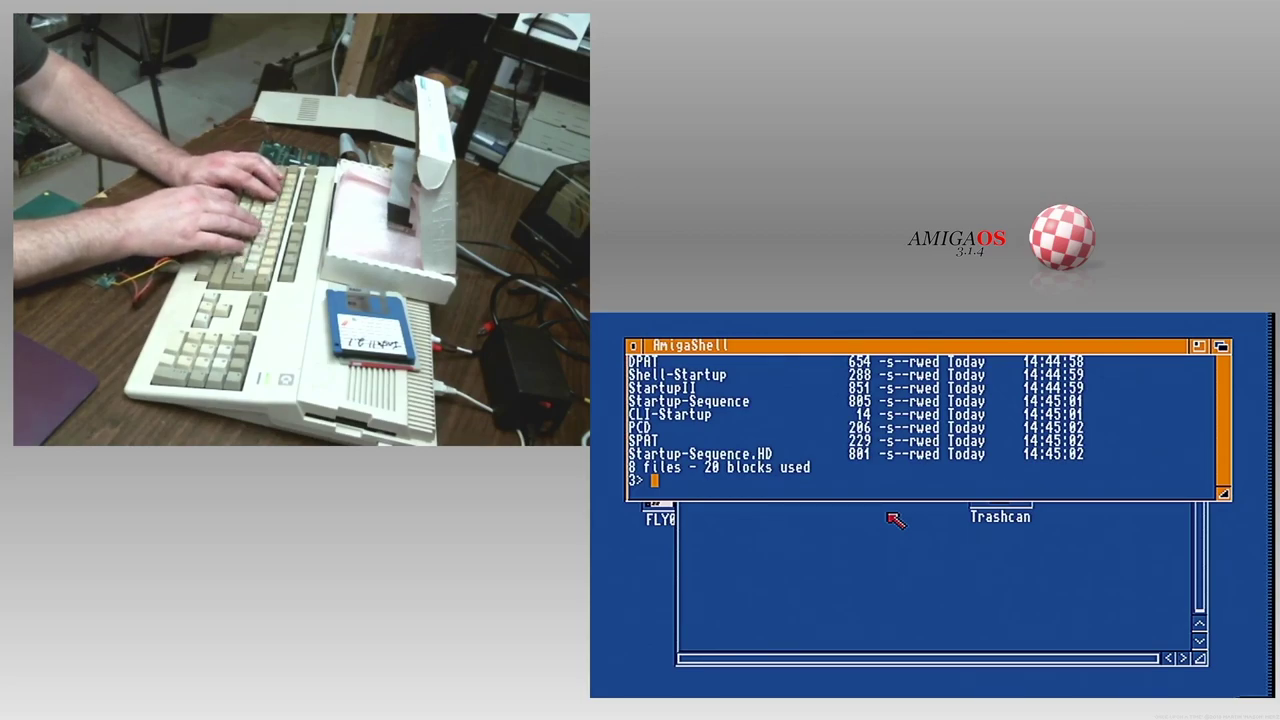
Step: Rename startup-sequence to oldstartup-sequence, rename startup-sequence.HD to startup-sequence, and reboot
type("rename startup-s")
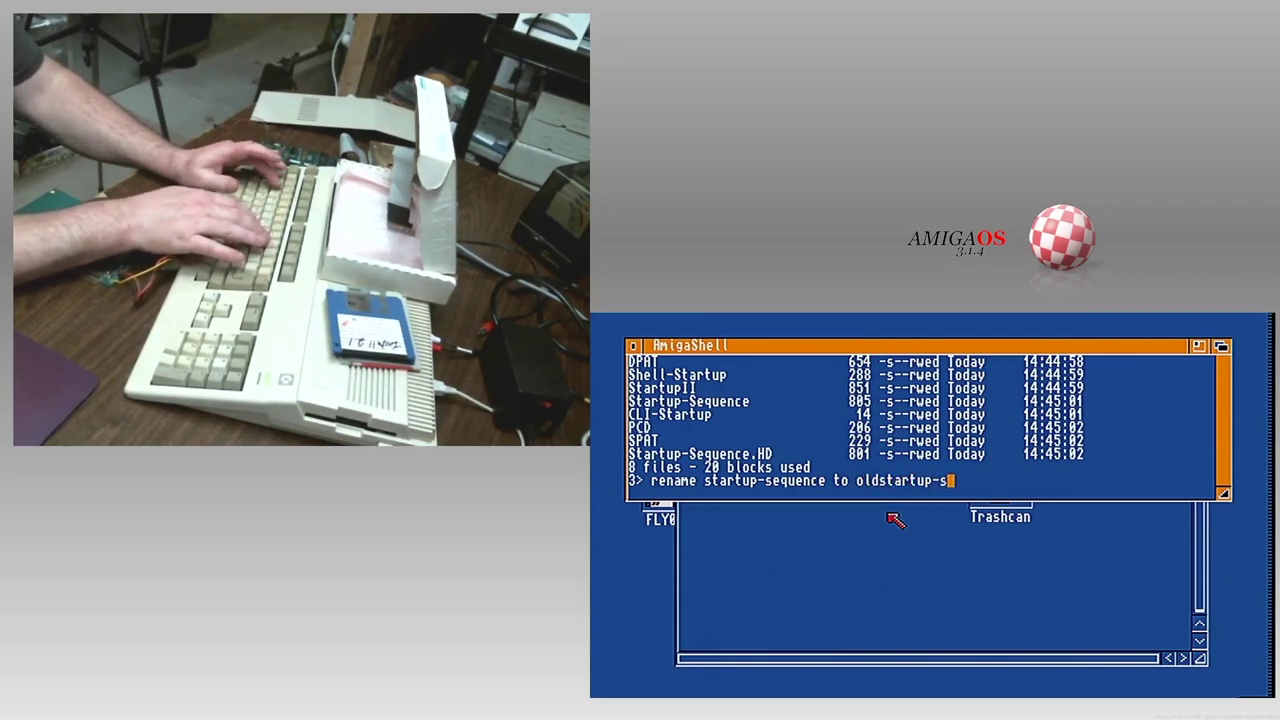
type("equ")
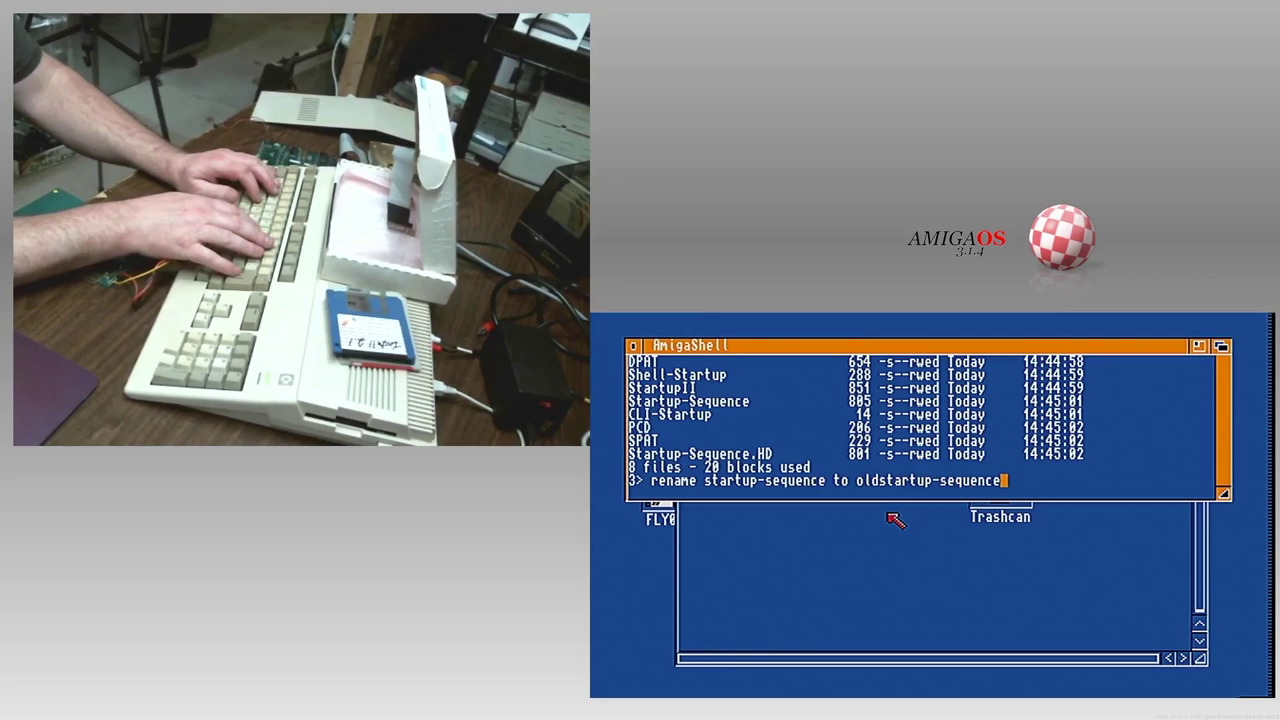
type("ence")
key("Return")
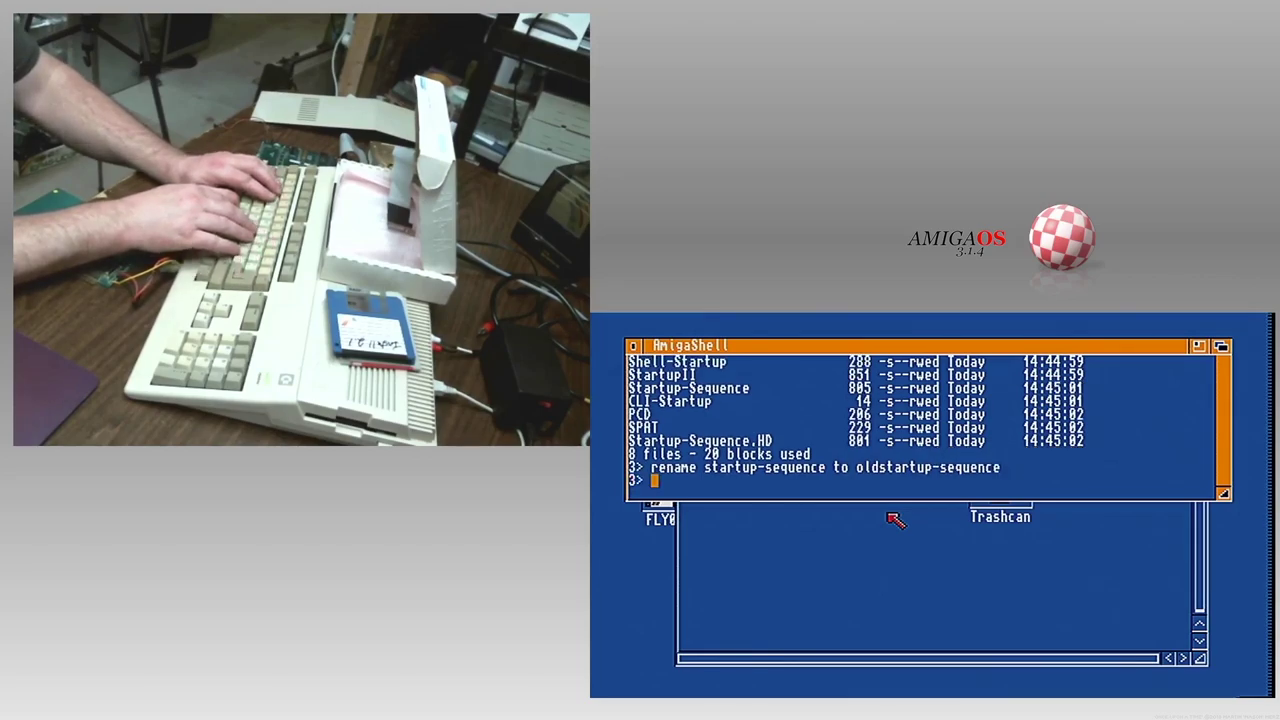
type("rename s")
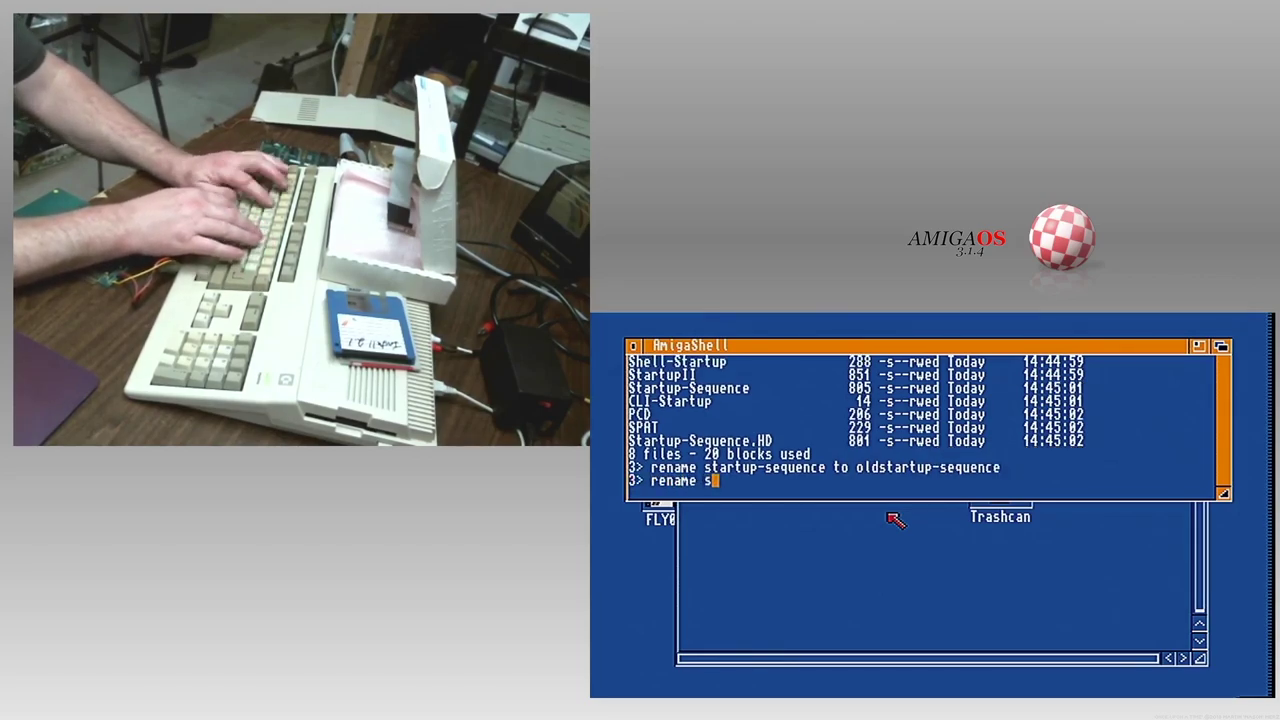
type("tartup-sequence.HD to")
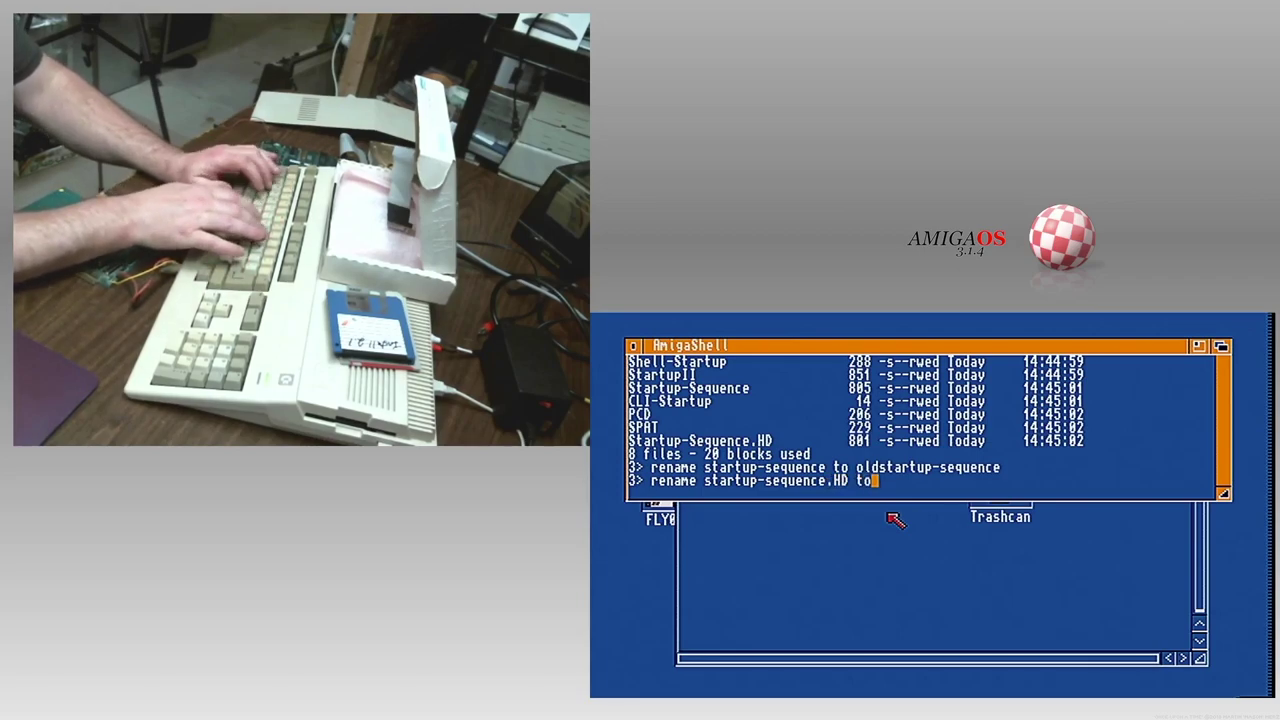
type("tartup")
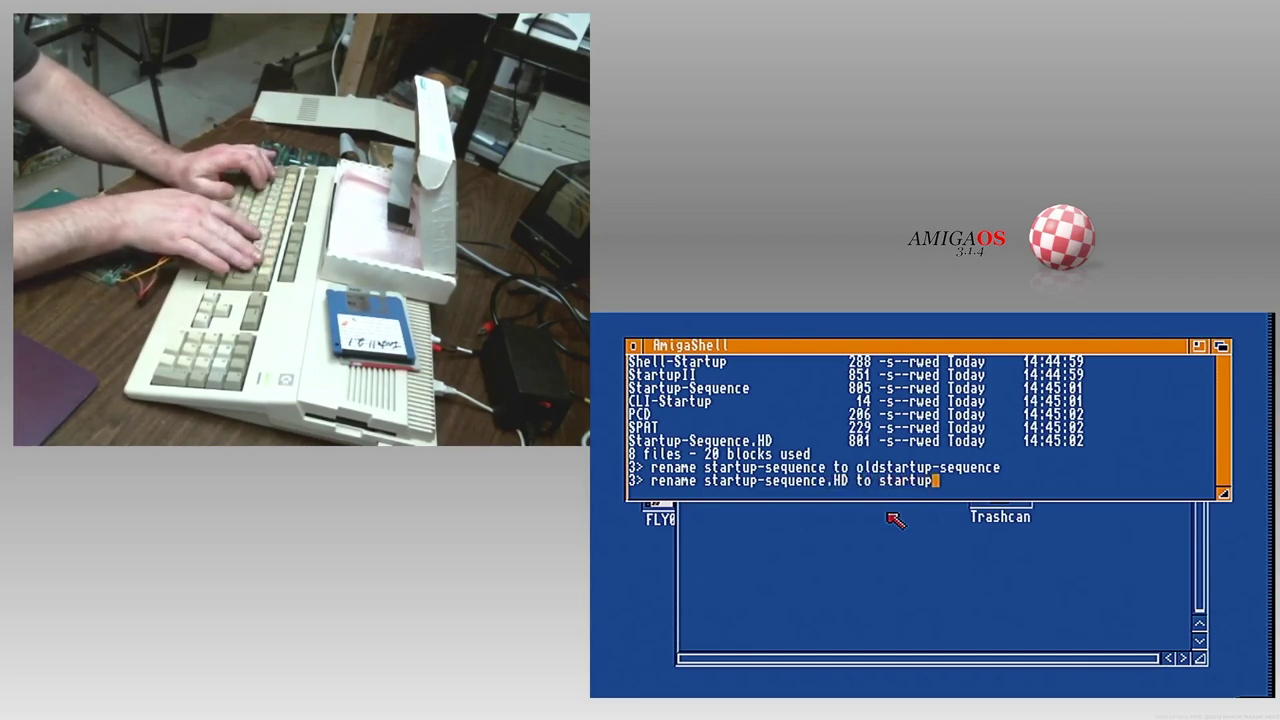
type("-sequen")
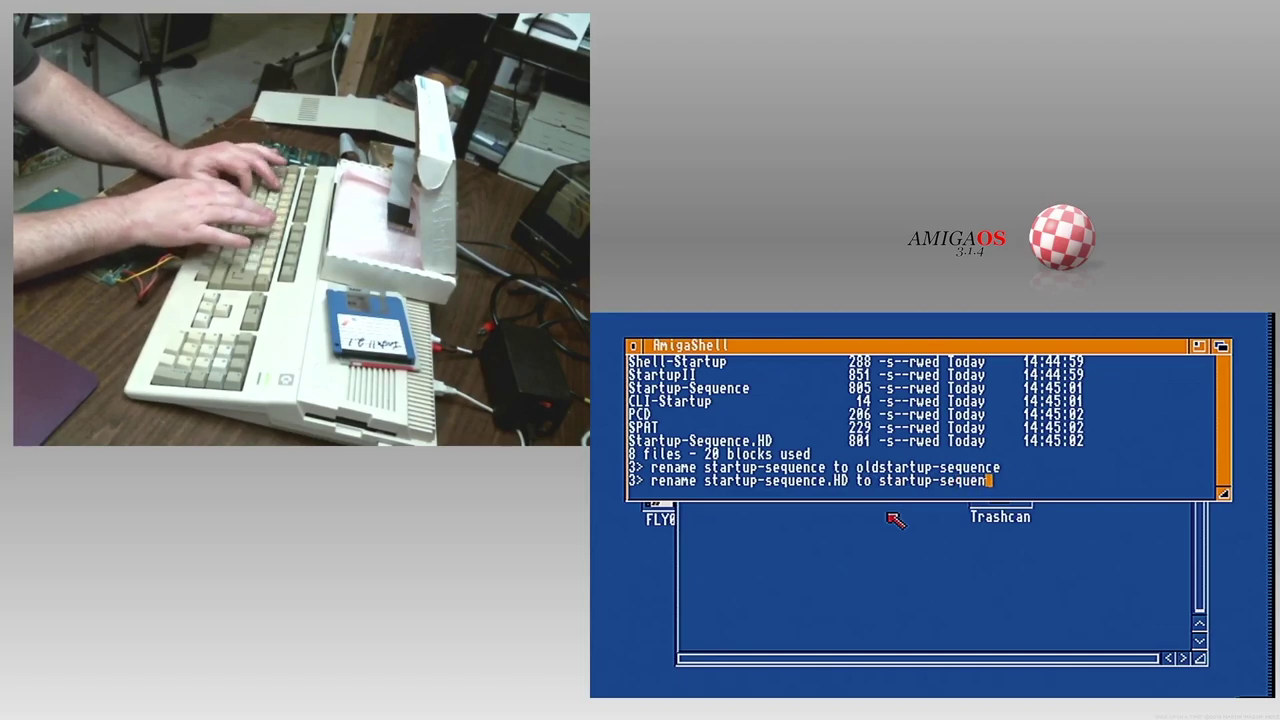
type("ce")
key("Return")
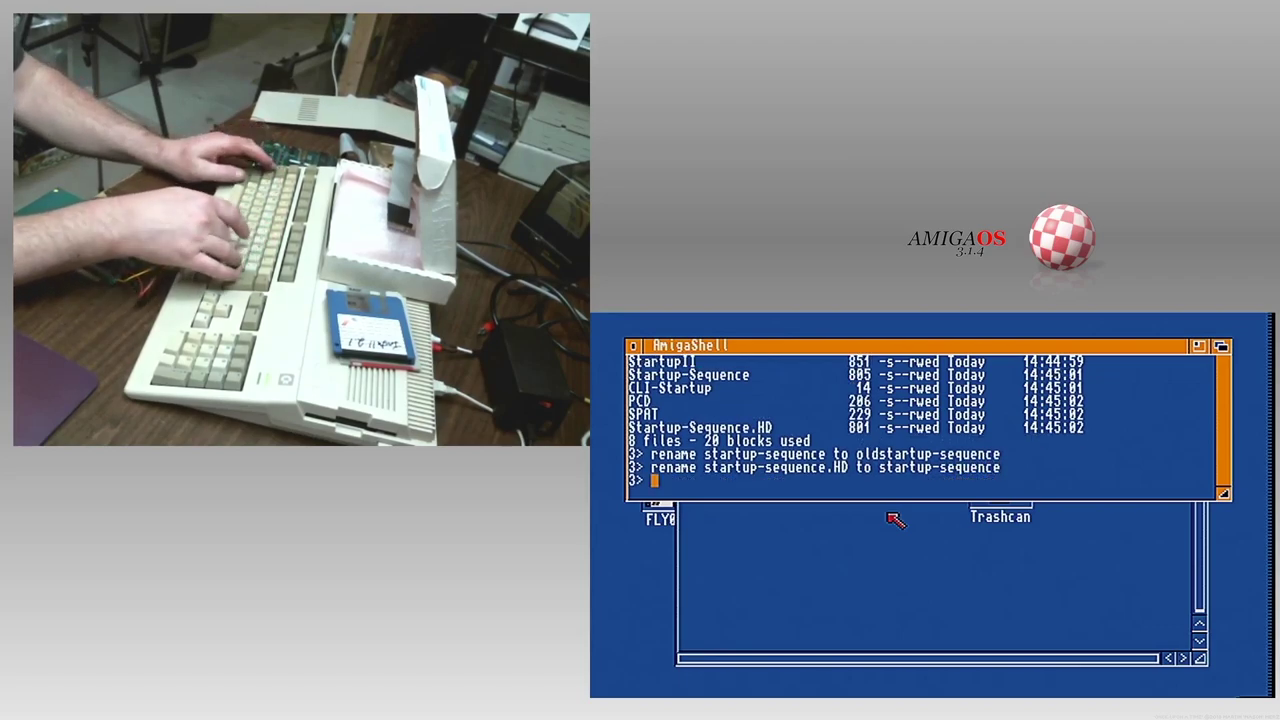
key("ctrl+Super_L+Super_R")
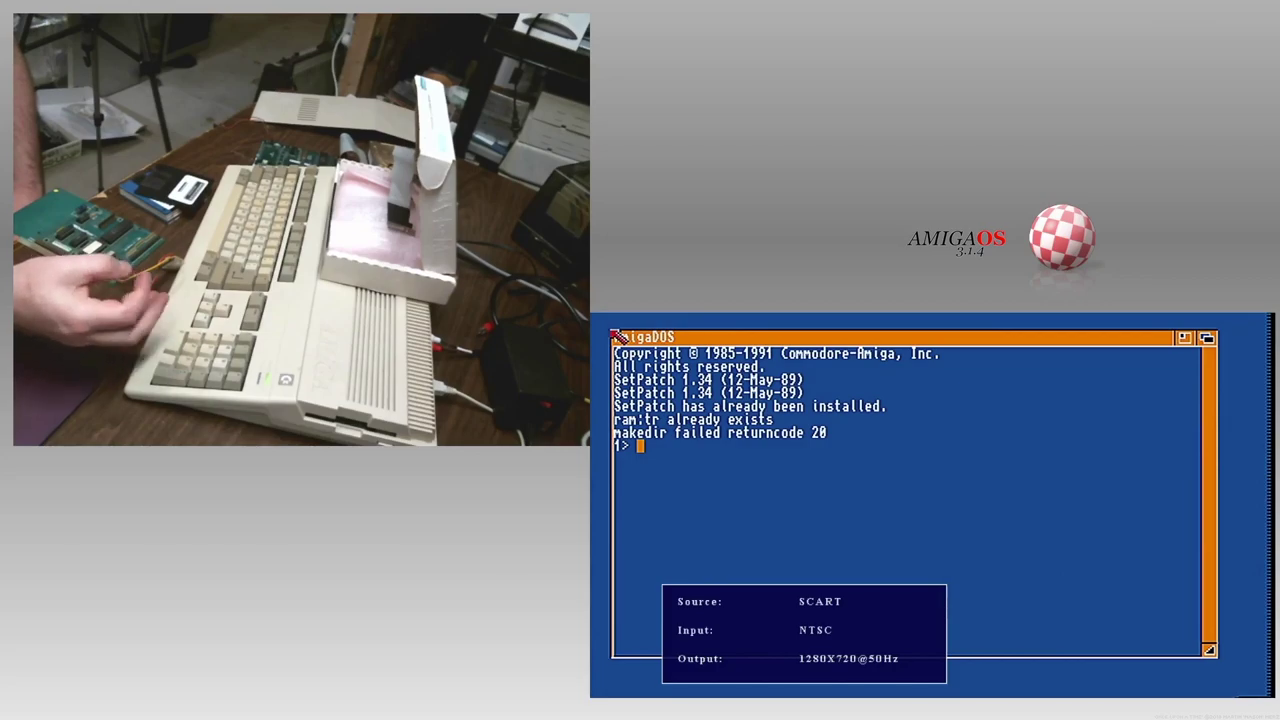
Step: Run loadwb to start the Workbench, then close the boot shell with endcli
type("loaD")
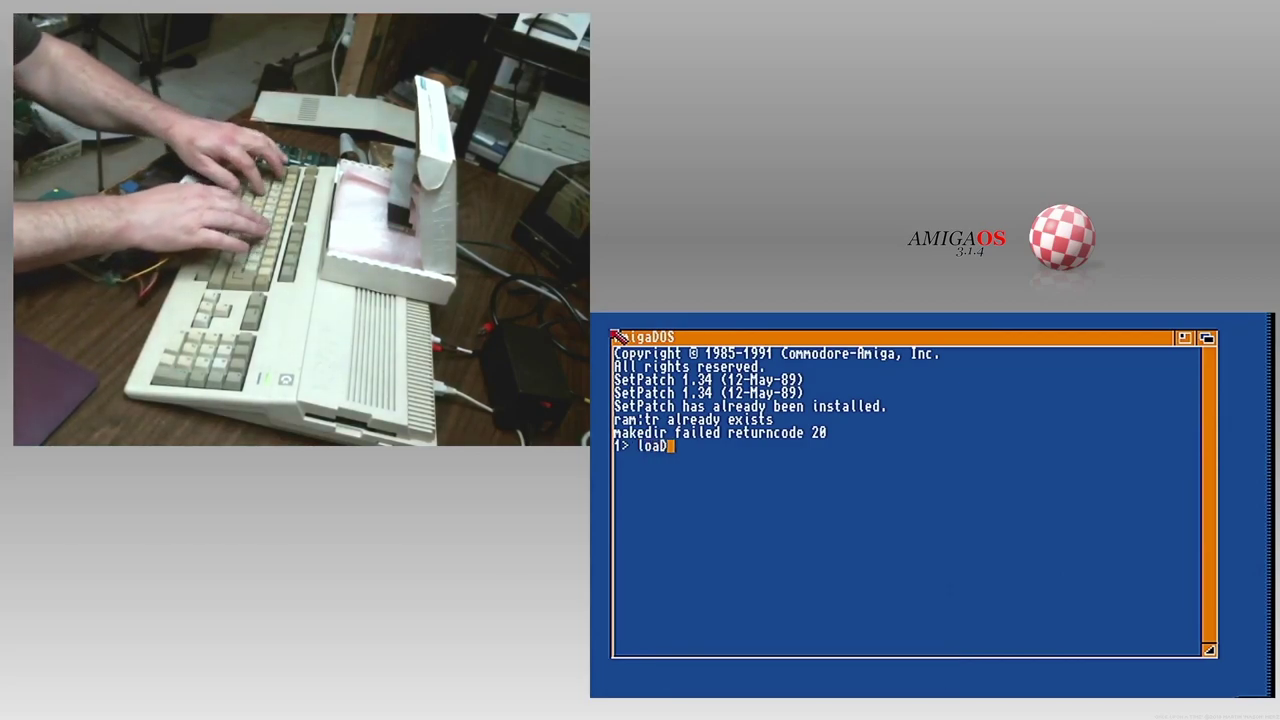
key("BackSpace")
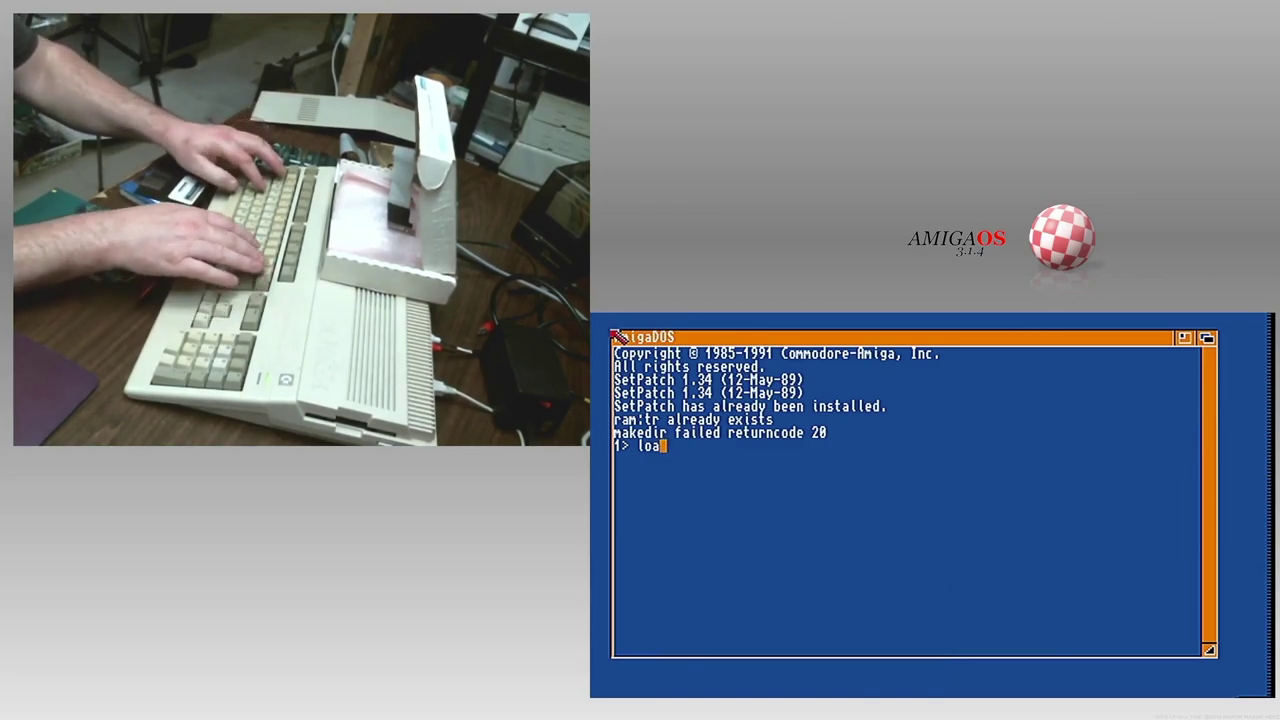
type("dwb")
key("Return")
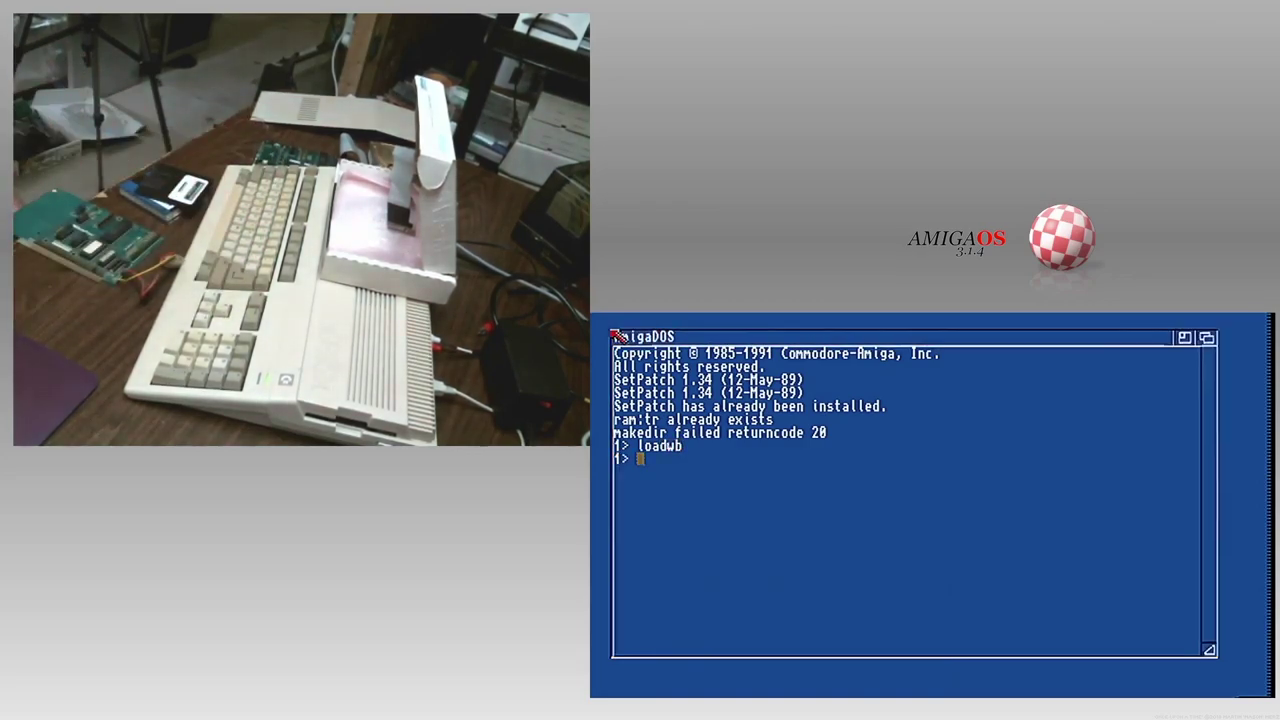
left_click(728, 480)
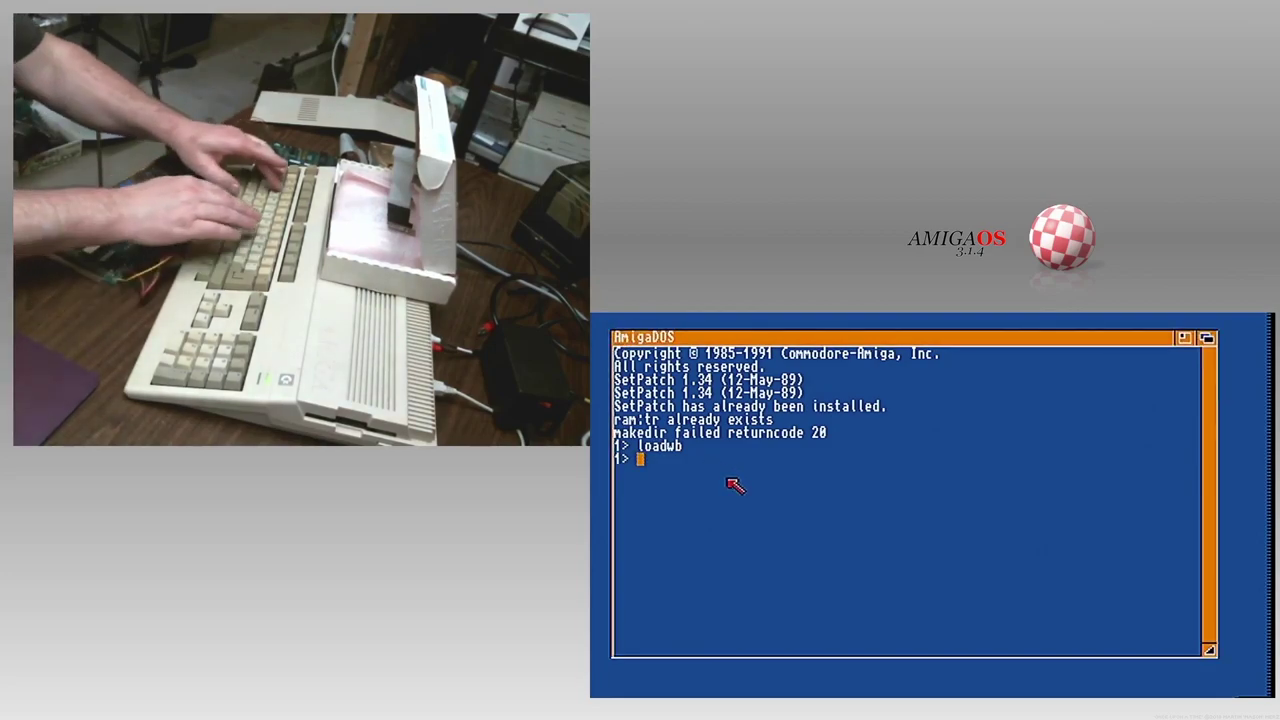
type("endcli")
key("Return")
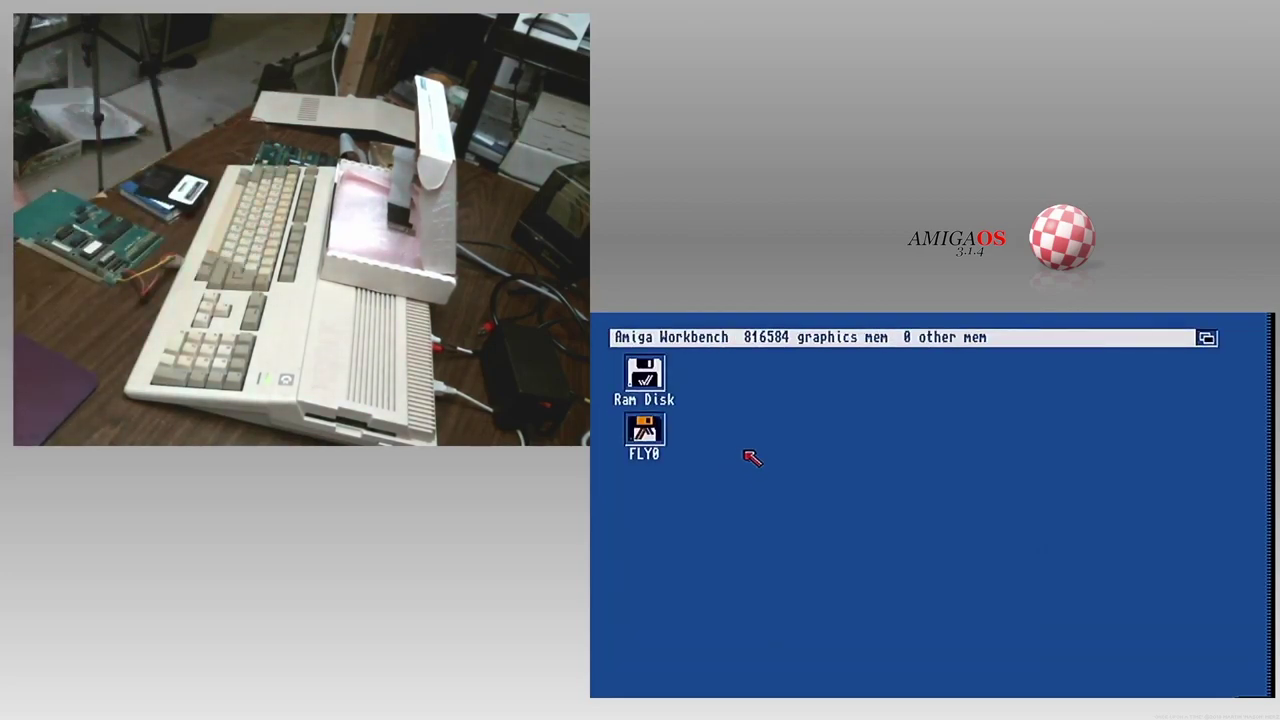
Step: Rename the FLY0 volume to DH0, then open its window to view the contents and close it
left_click(664, 432)
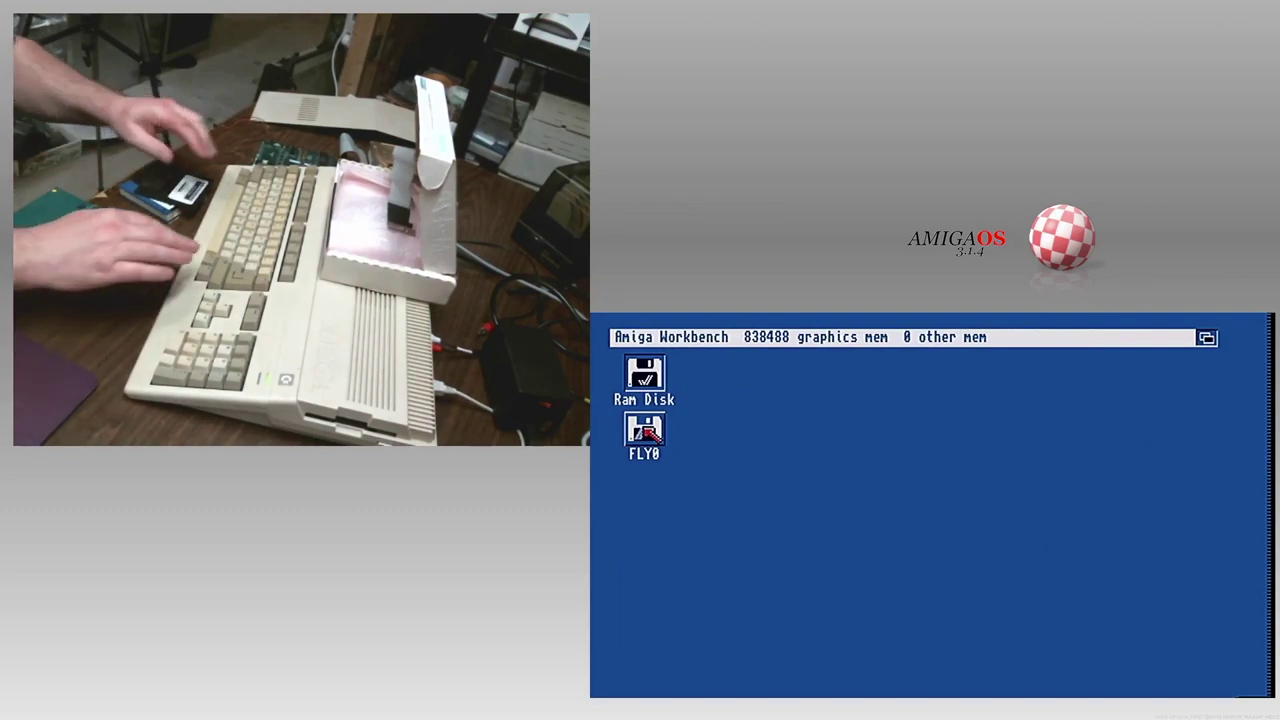
key("super+r")
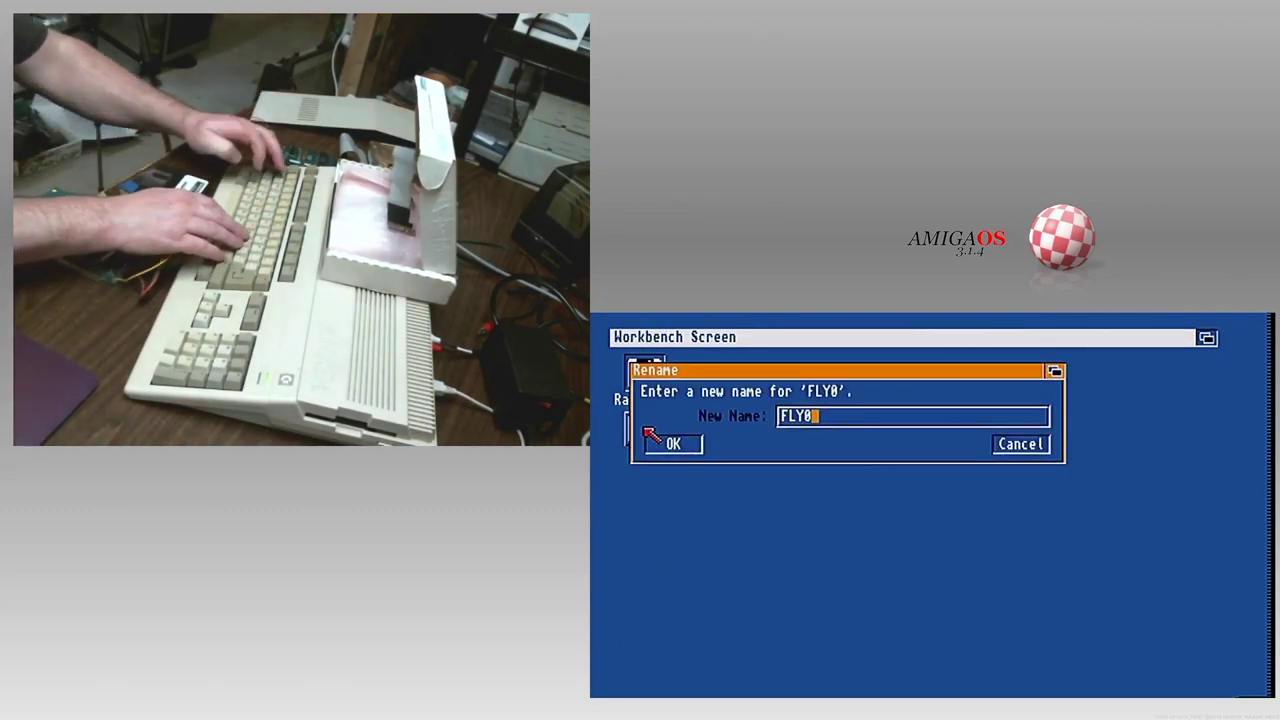
key("BackSpace")
key("BackSpace")
key("BackSpace")
key("BackSpace")
type("DH0")
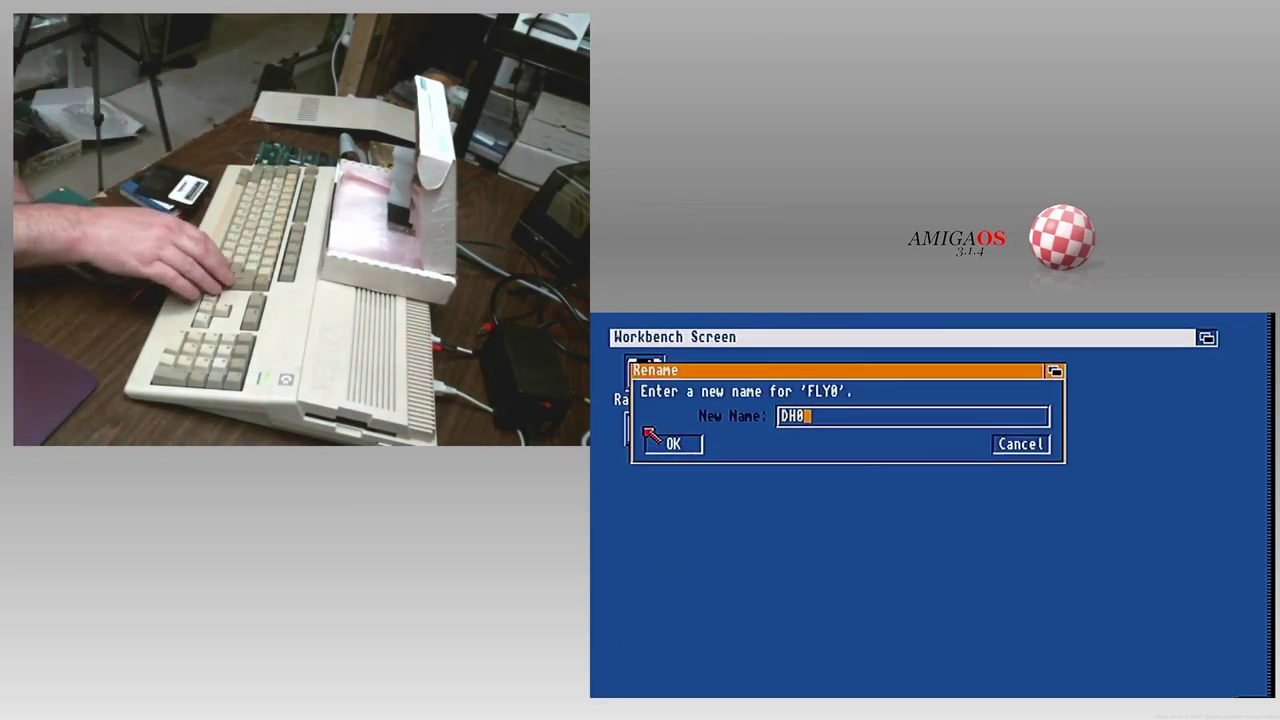
key("Return")
double_click(641, 425)
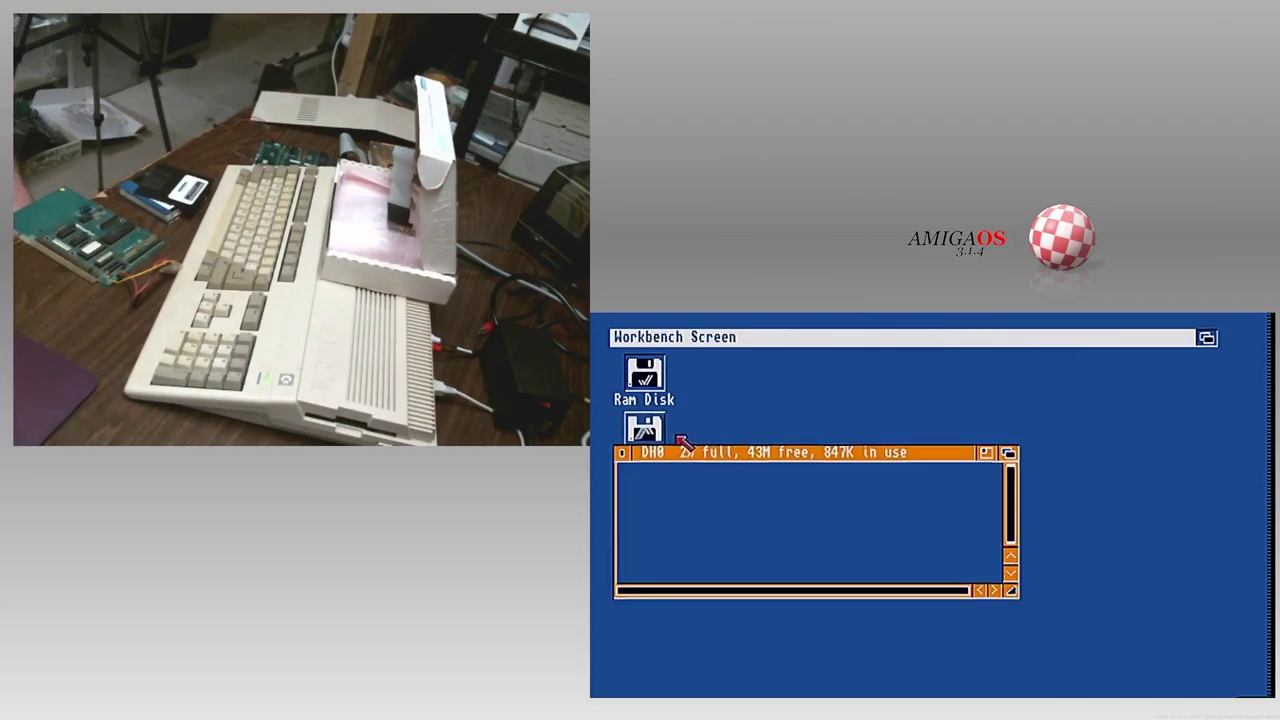
left_click_drag(730, 456, 798, 427)
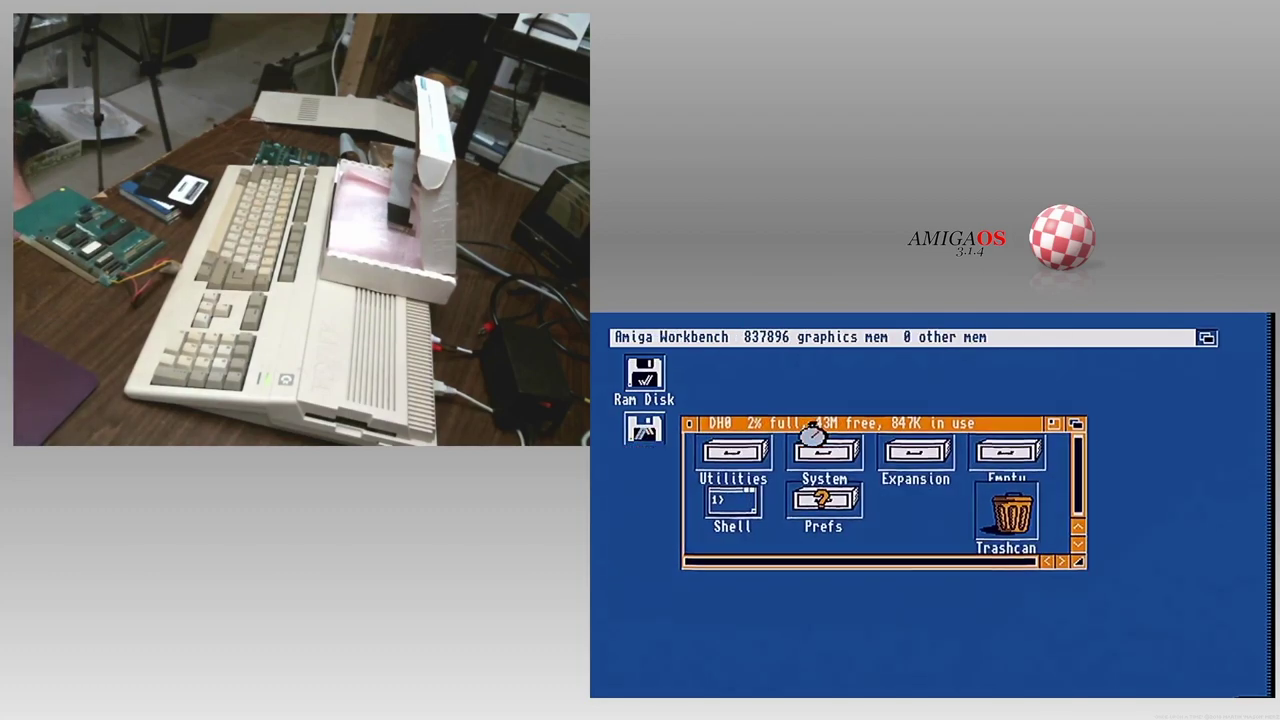
left_click(689, 423)
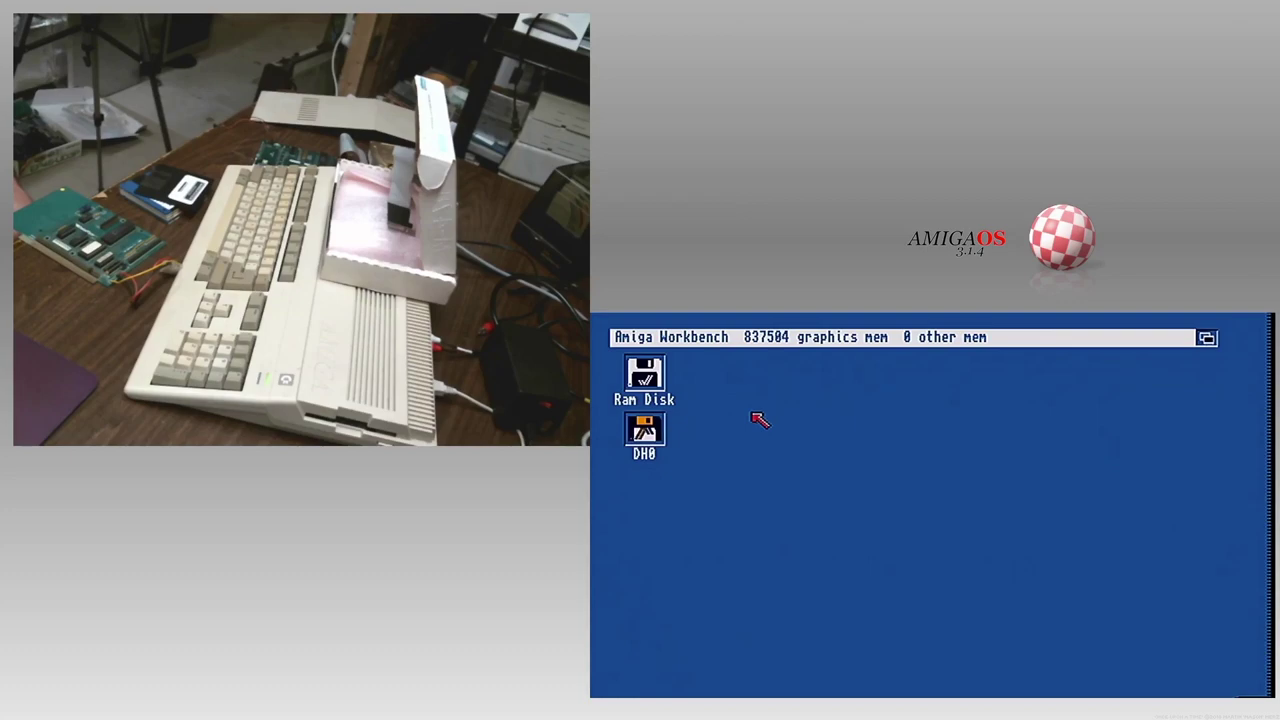